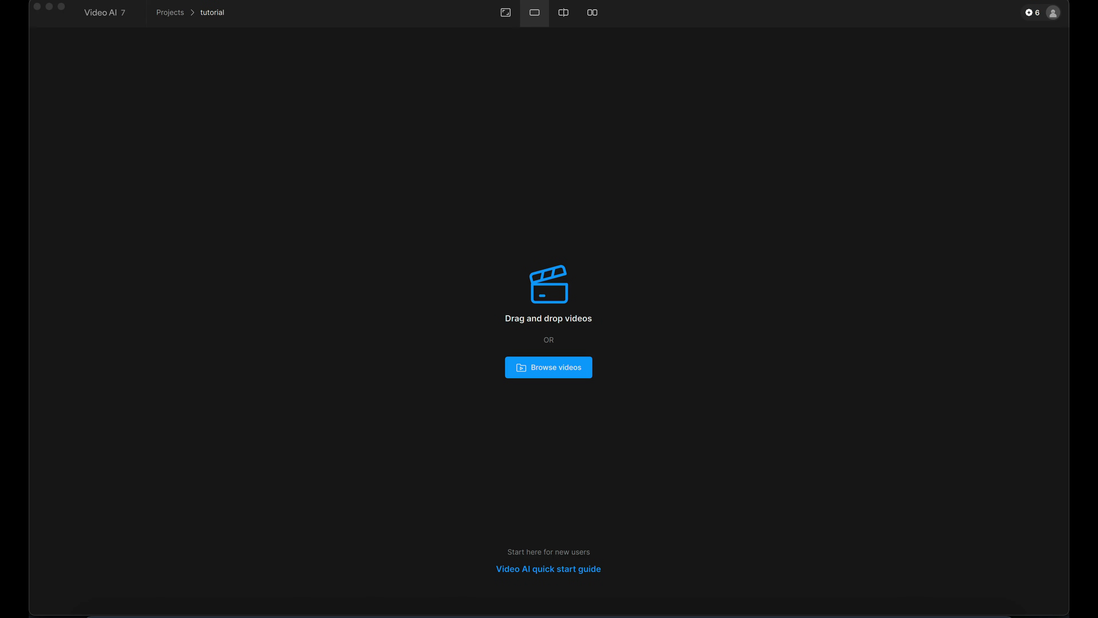
- Load the red sports car desert clip and compare the original and enhanced views
left_click_drag(216, 476, 512, 295)
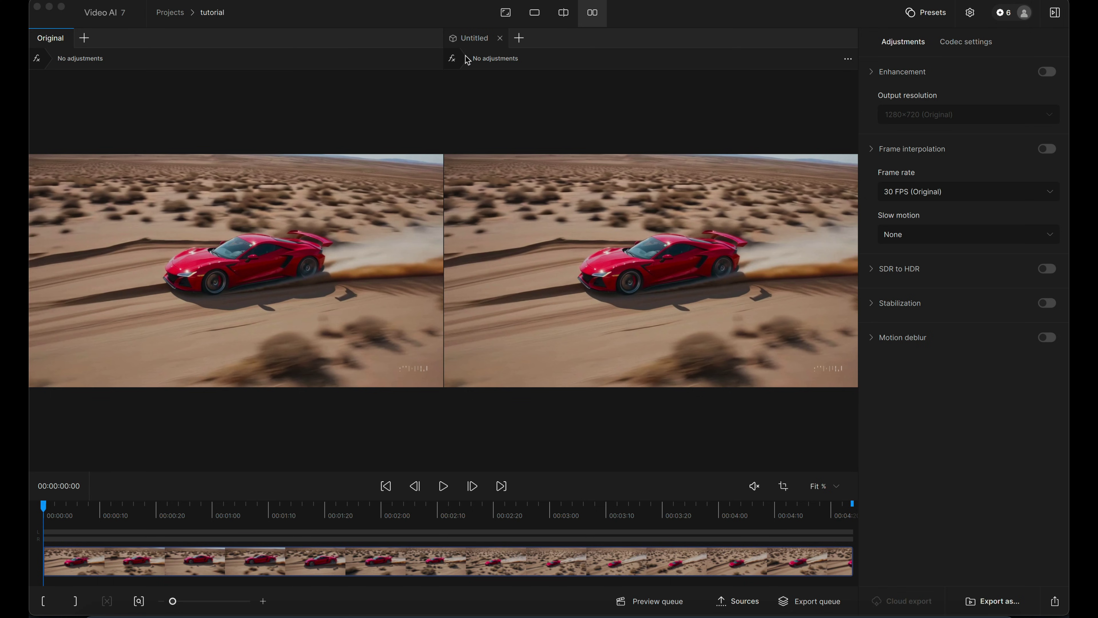
left_click(472, 41)
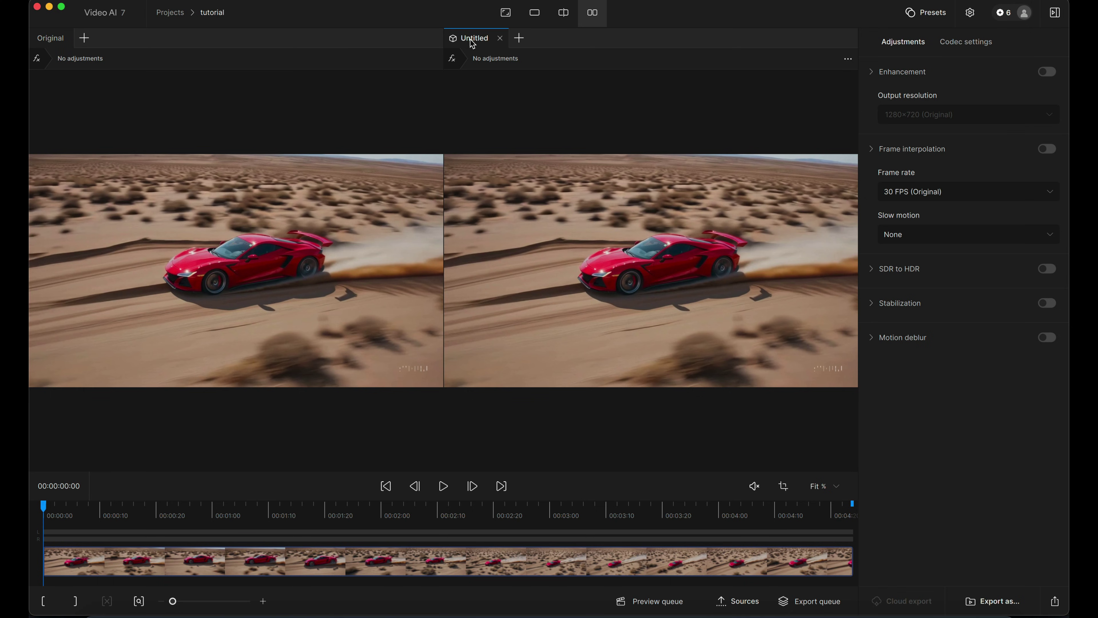
left_click(60, 43)
left_click(481, 43)
- Rename the enhanced view from Untitled to 'Processed'
double_click(480, 43)
type("Processed")
key("Return")
left_click(105, 569)
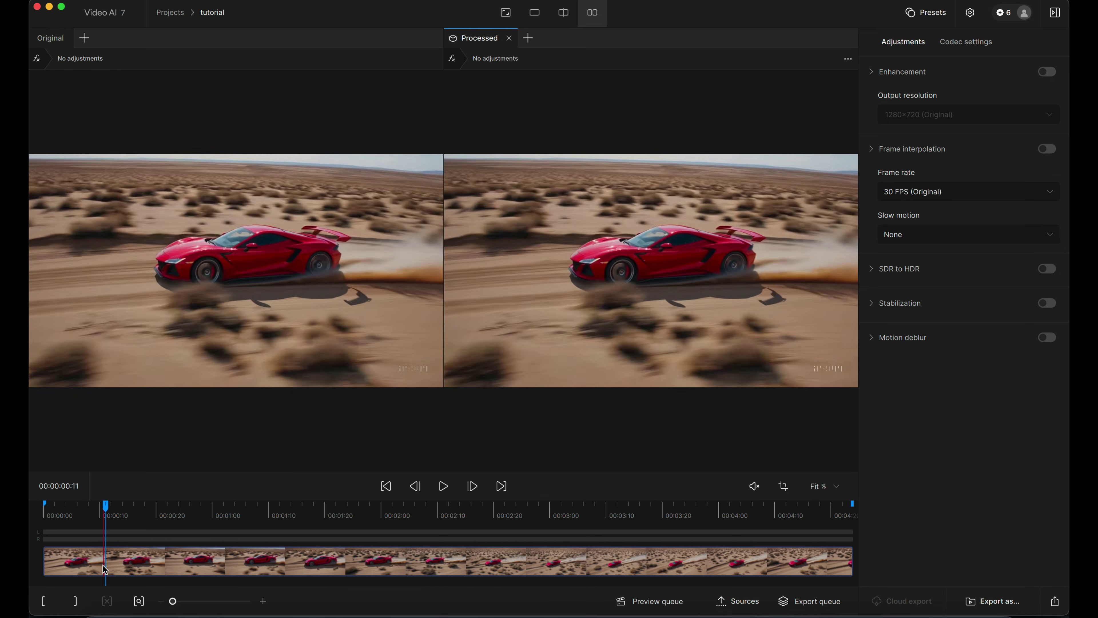
left_click_drag(105, 569, 168, 562)
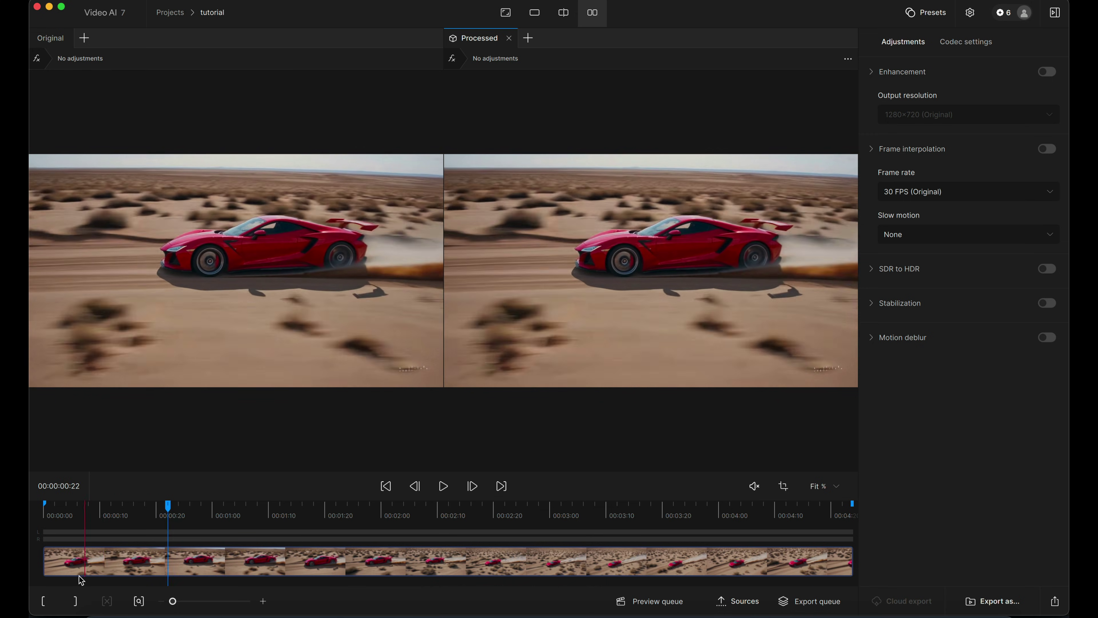
left_click(43, 603)
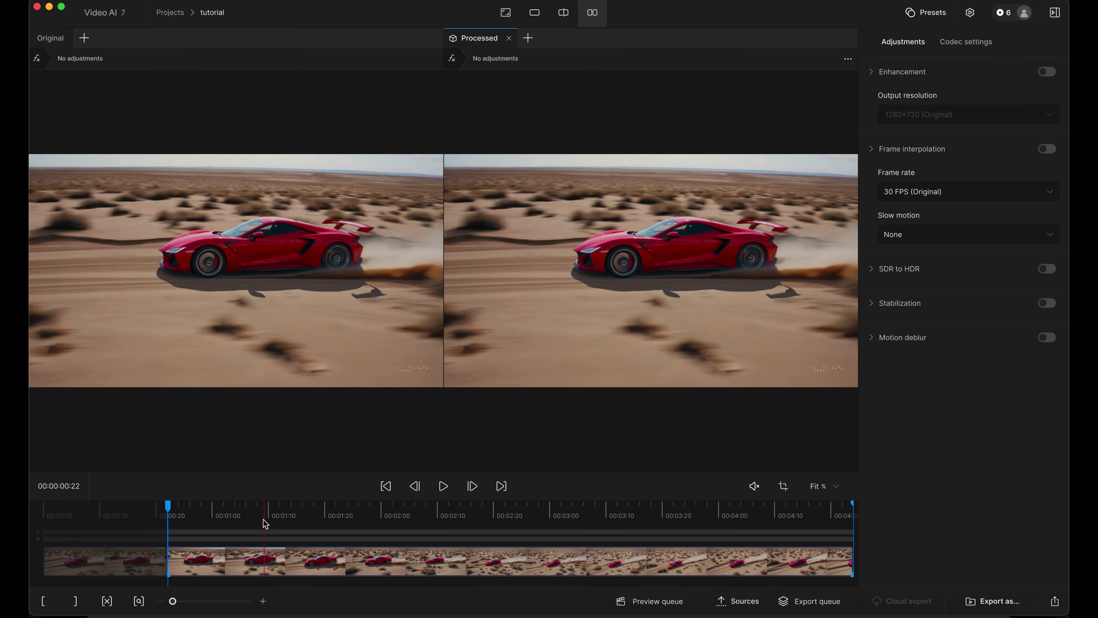
left_click(315, 522)
key("i")
left_click(451, 514)
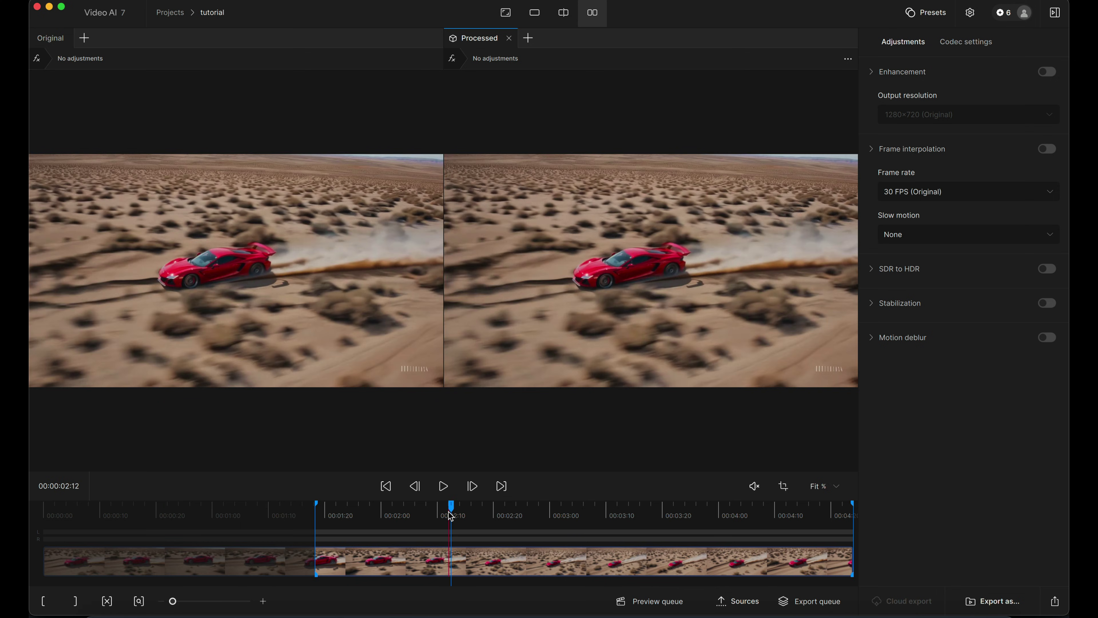
key("o")
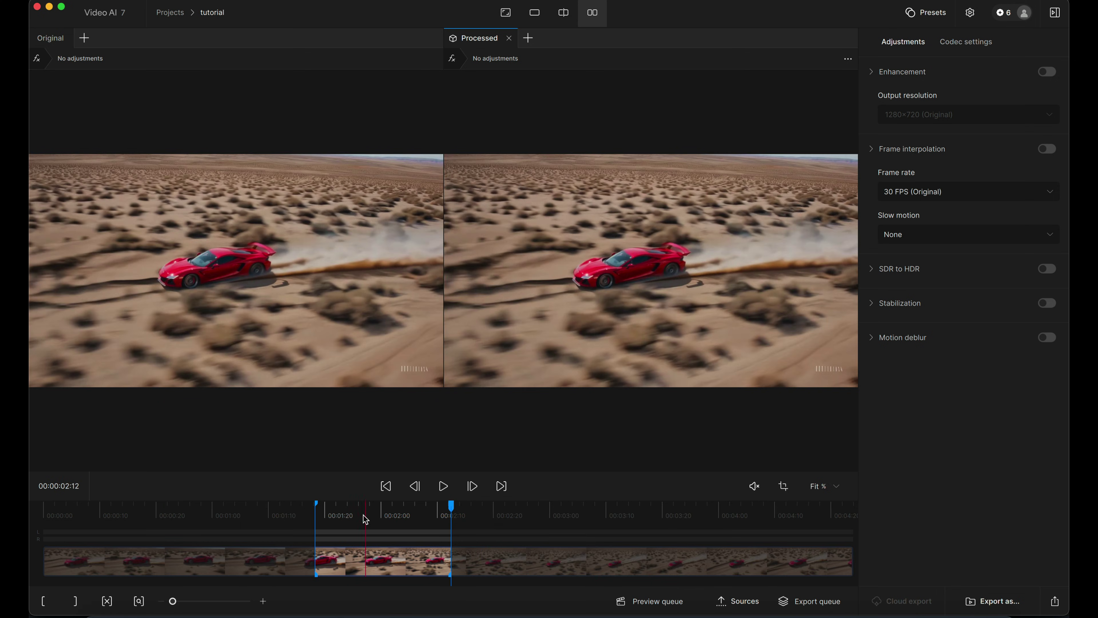
left_click(452, 493)
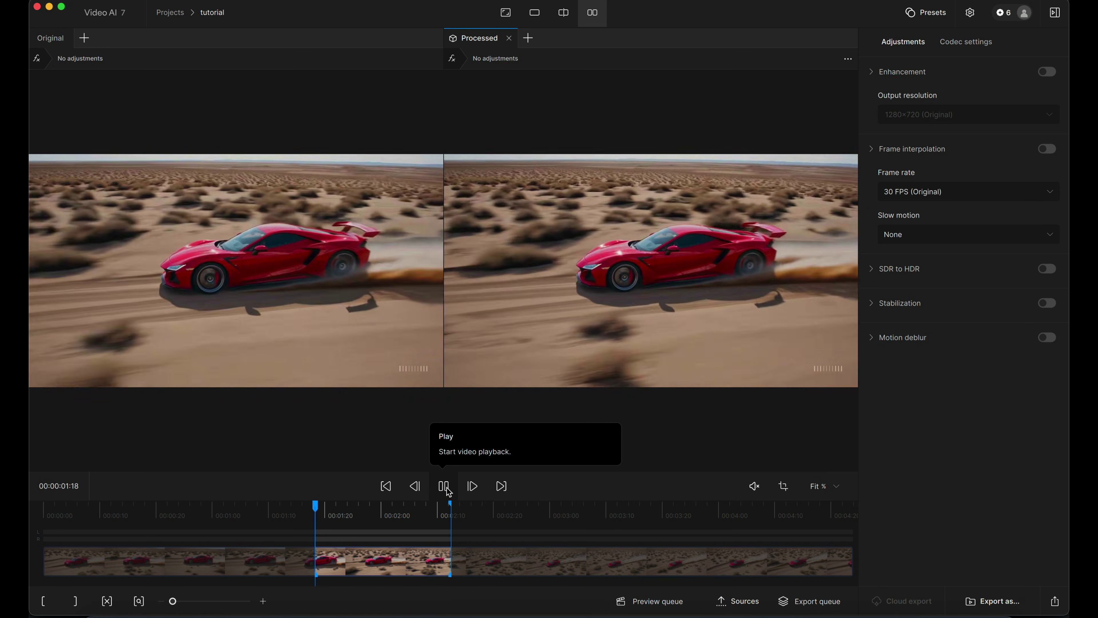
left_click(451, 491)
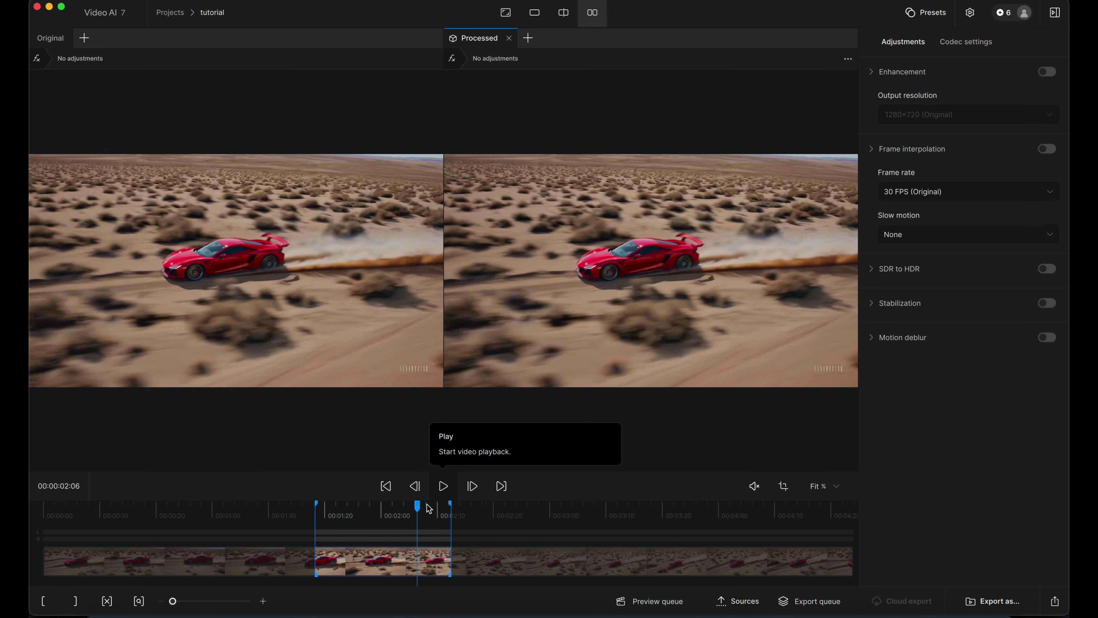
left_click(111, 606)
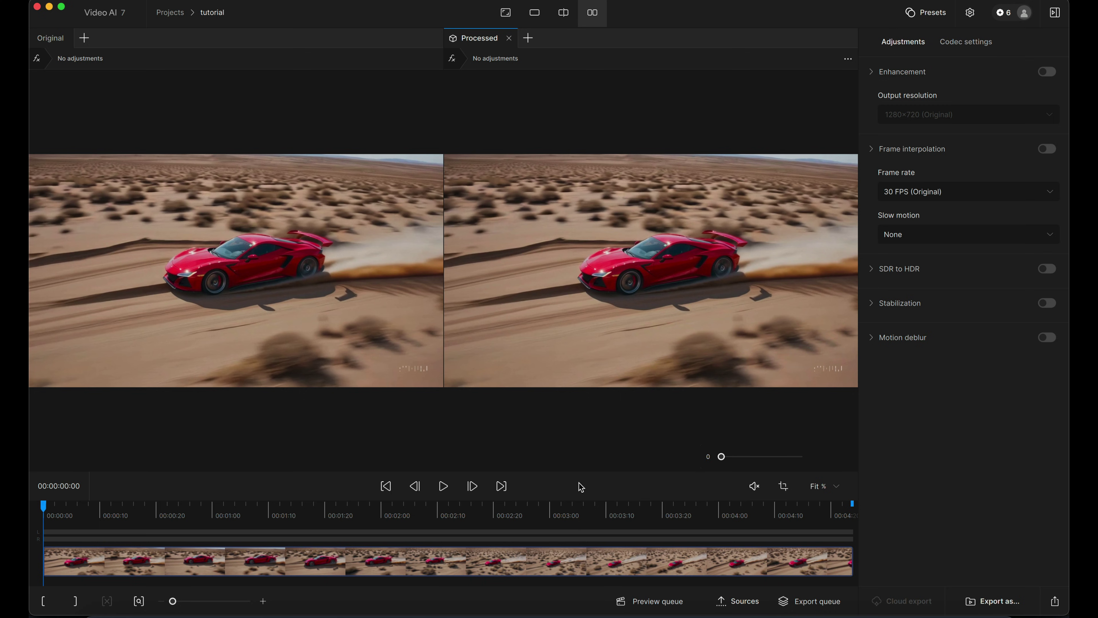
left_click(836, 491)
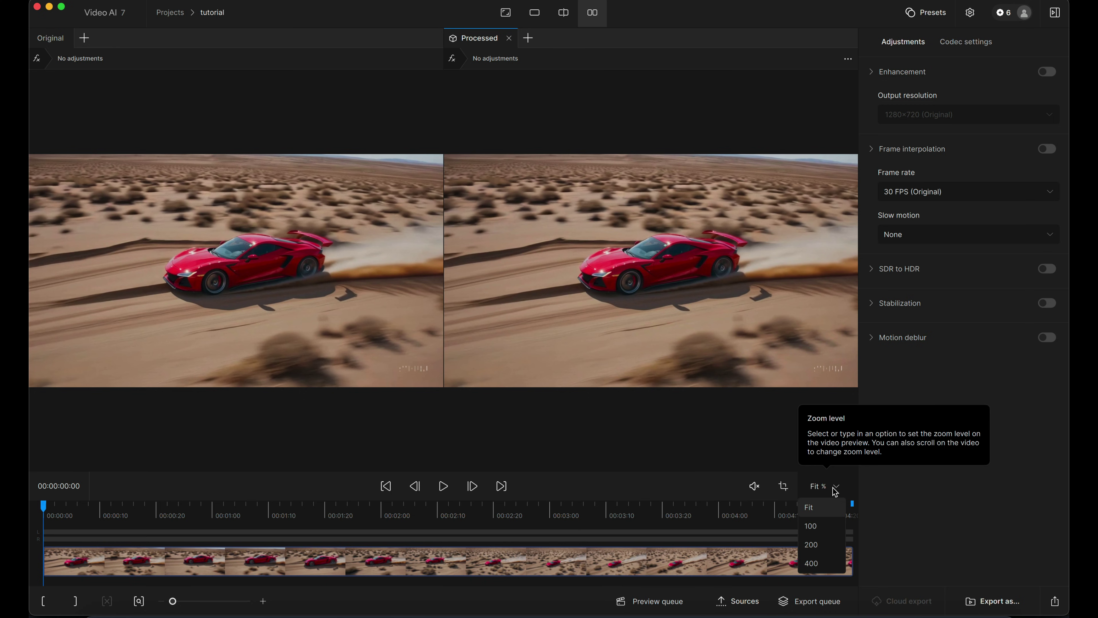
left_click(822, 529)
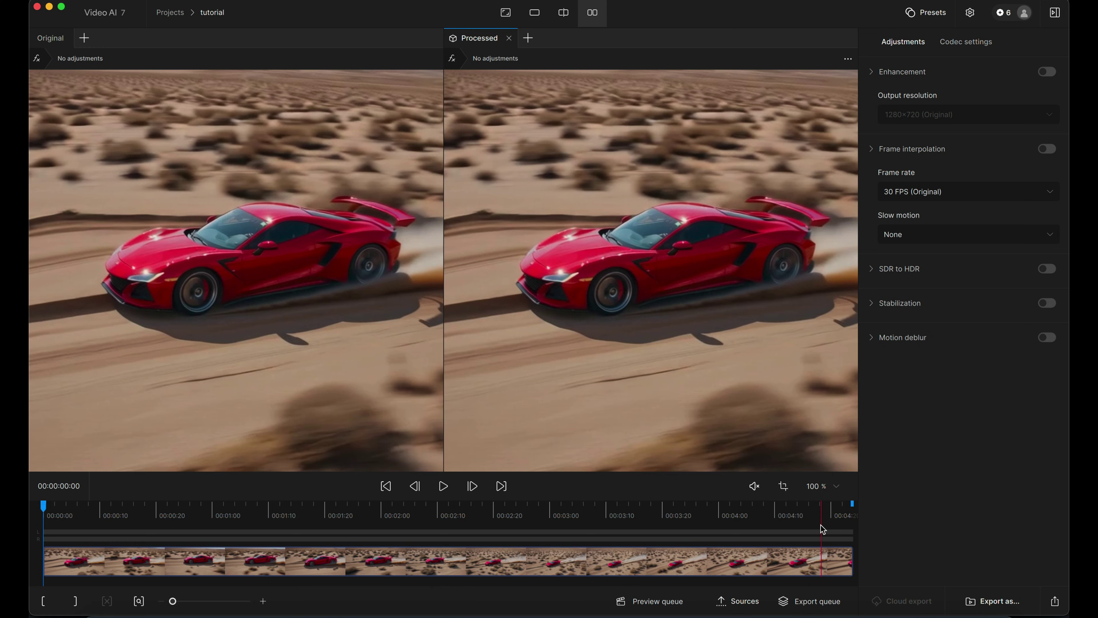
left_click(837, 490)
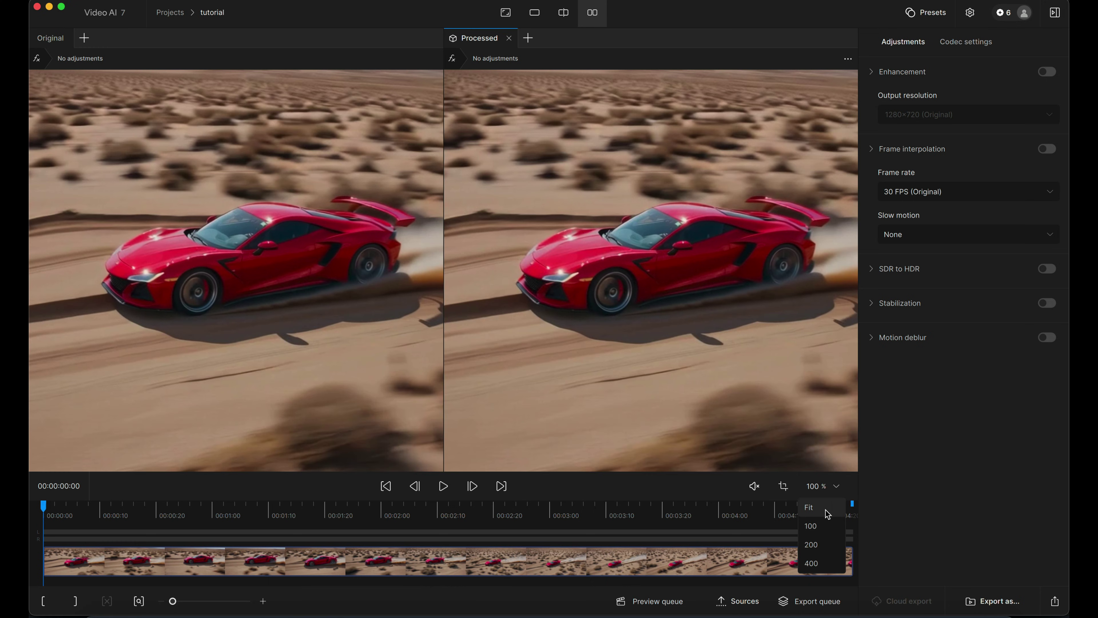
left_click(827, 511)
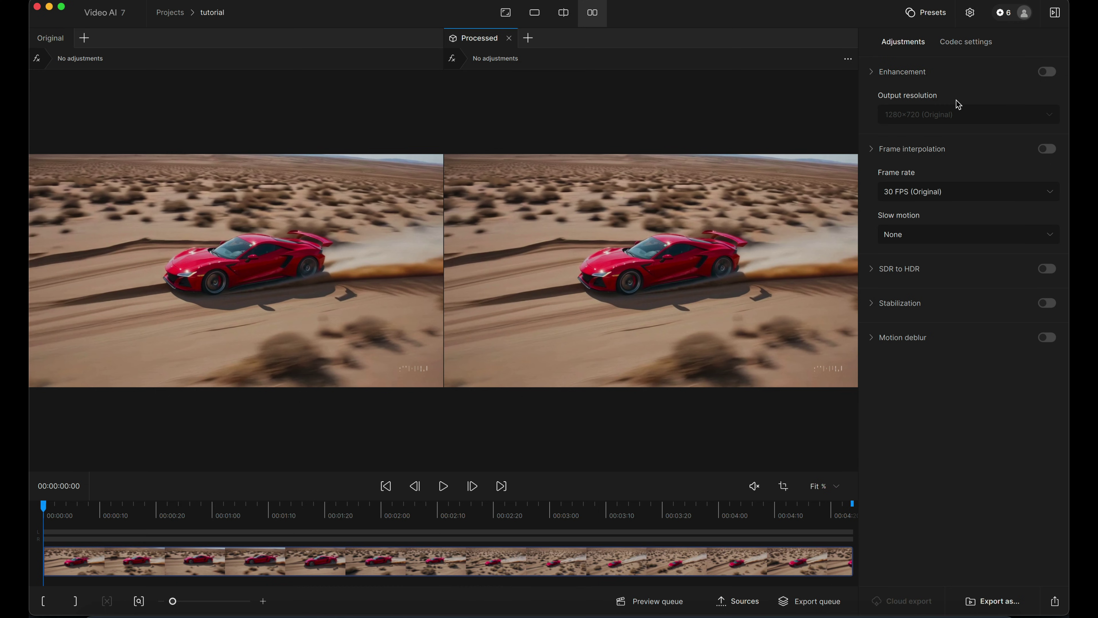
- Turn on Enhancement and set preview renders to Min (5 frames)
left_click(901, 77)
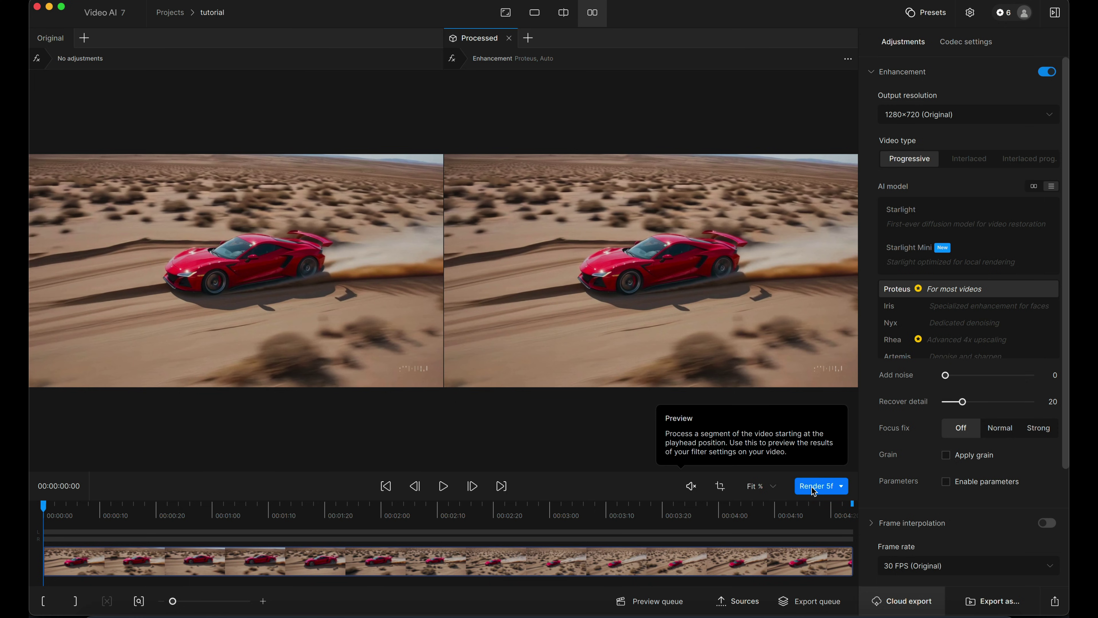
left_click(838, 487)
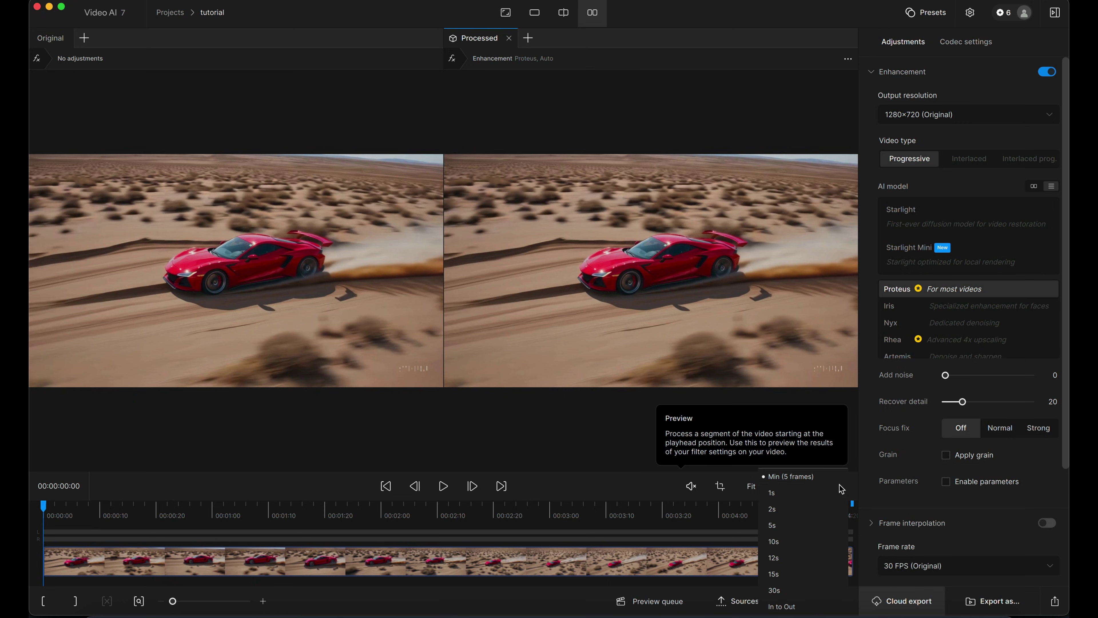
left_click(793, 547)
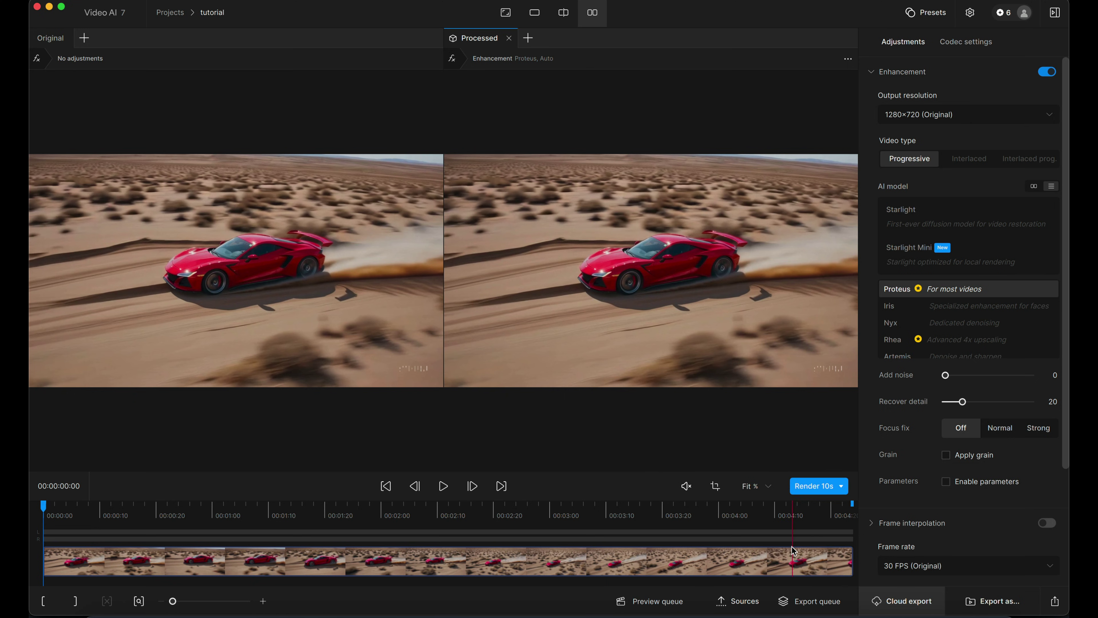
left_click(842, 488)
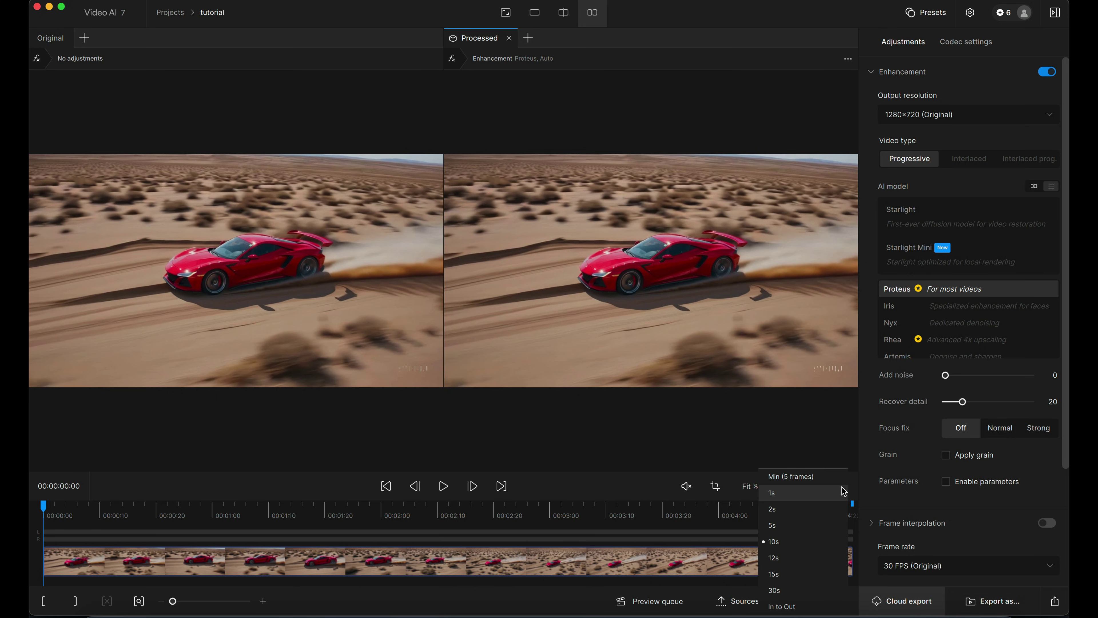
left_click(805, 479)
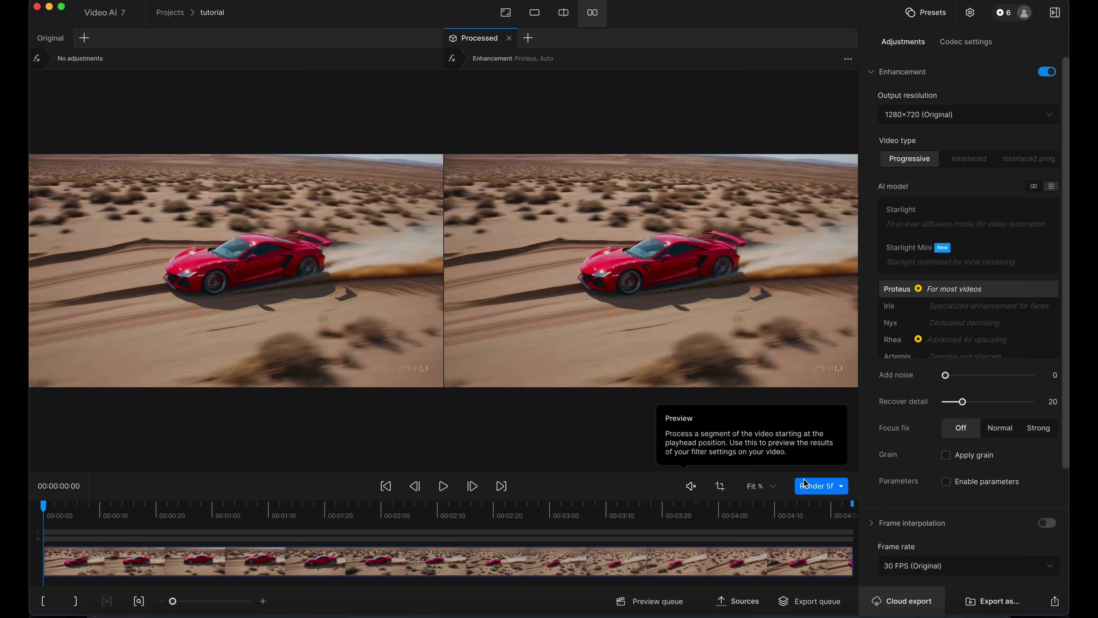
- Move the playhead to frame 00:00:01:16
left_click(230, 515)
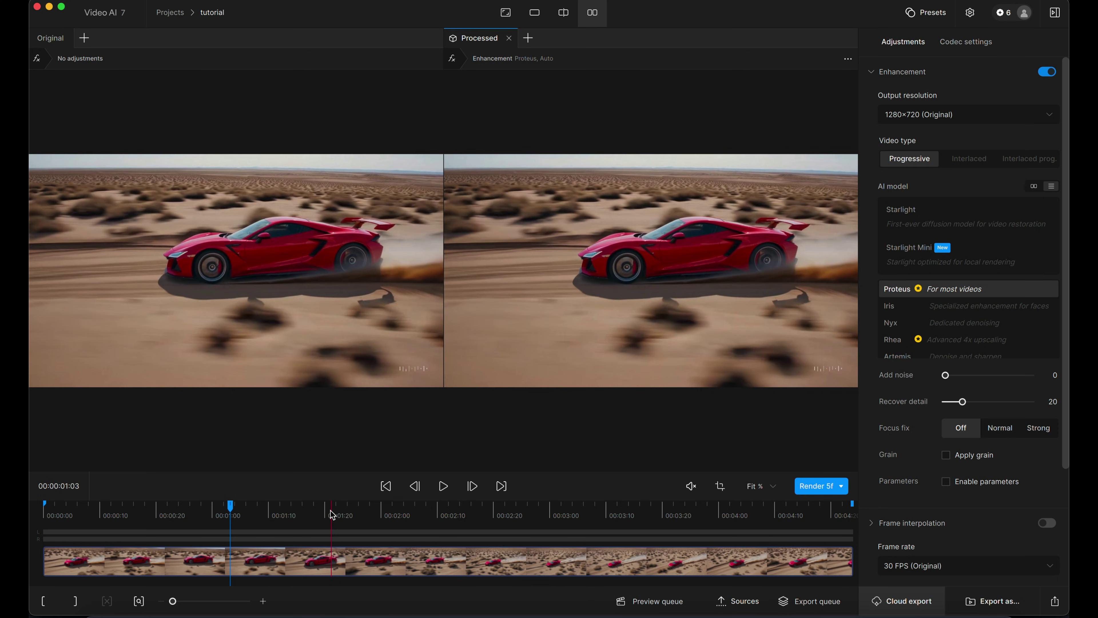
left_click(332, 515)
left_click(305, 514)
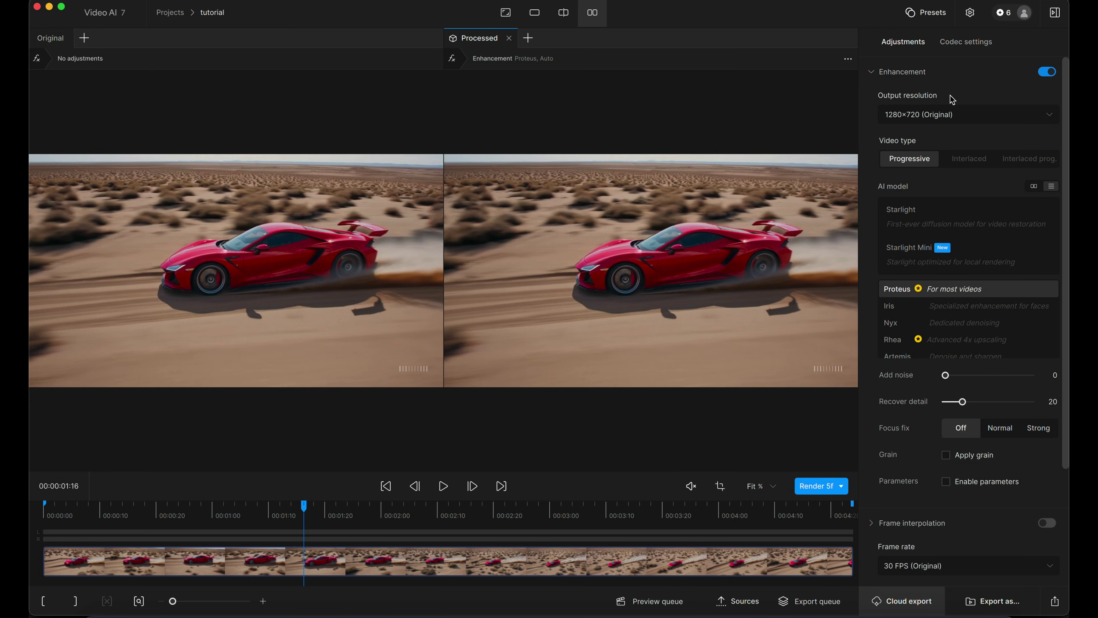
- Choose 3840×2160 (4K) as the Processed preview's output, keeping the Proteus model
left_click(933, 123)
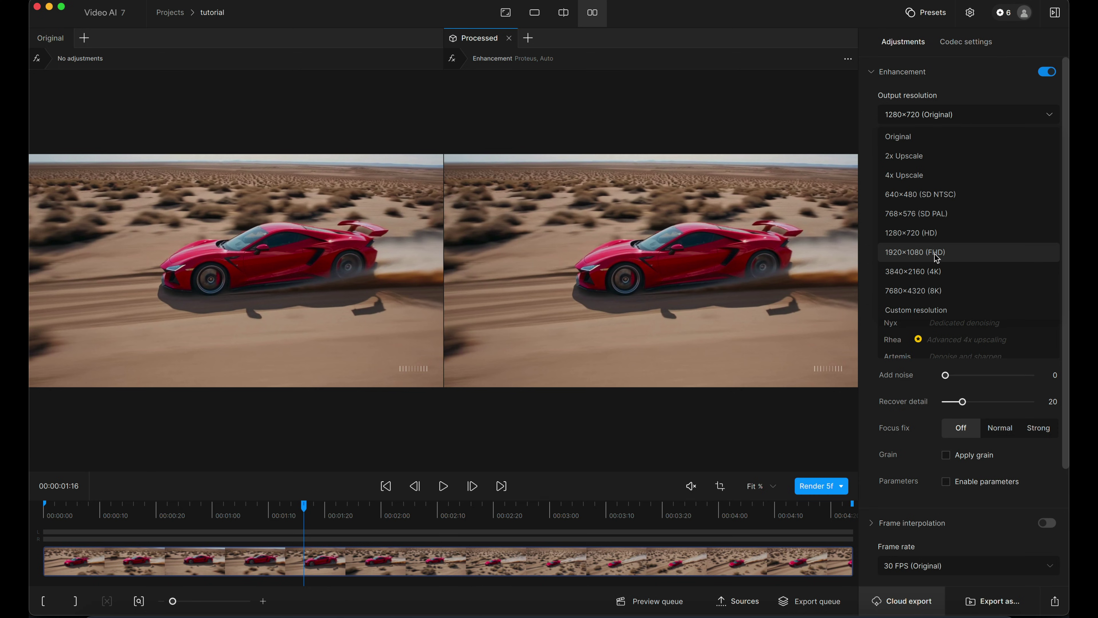
left_click(939, 272)
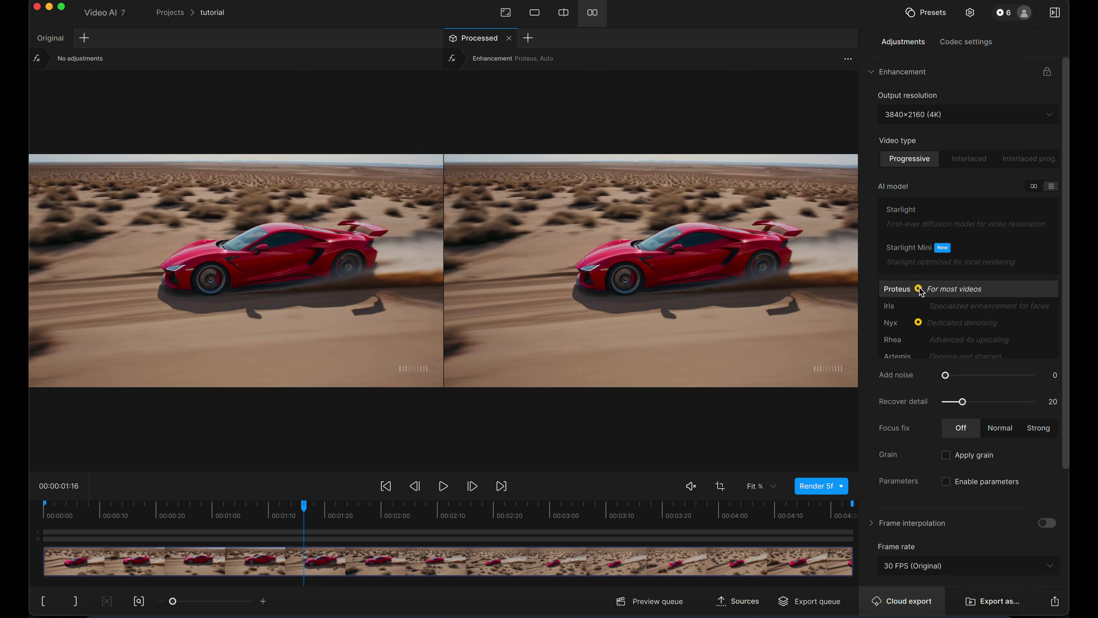
scroll(927, 322, "down", 2)
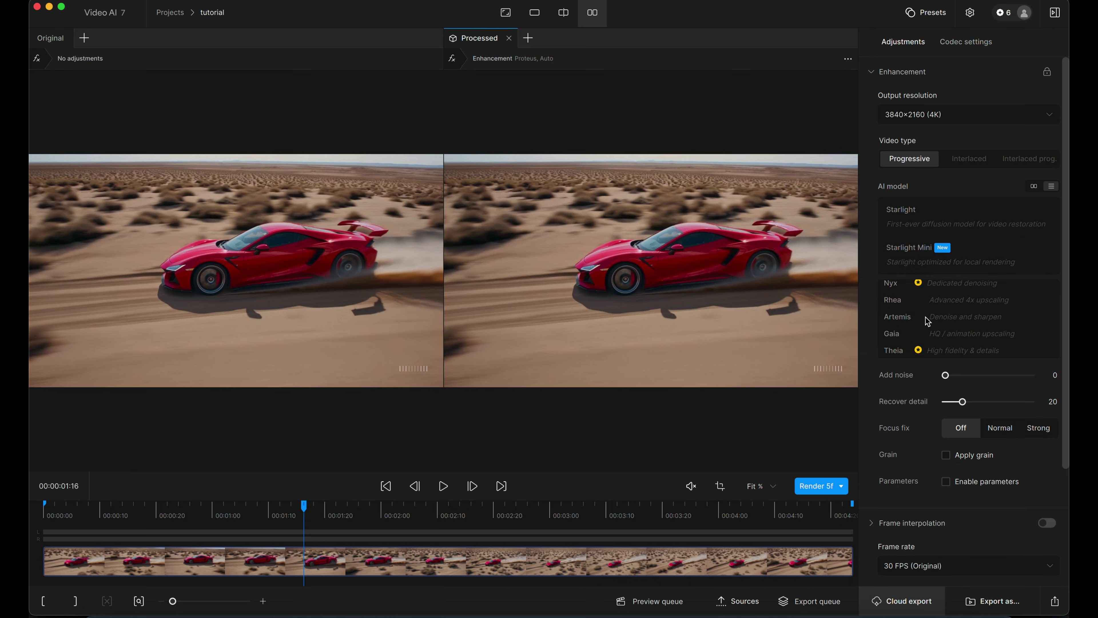
scroll(928, 321, "up", 2)
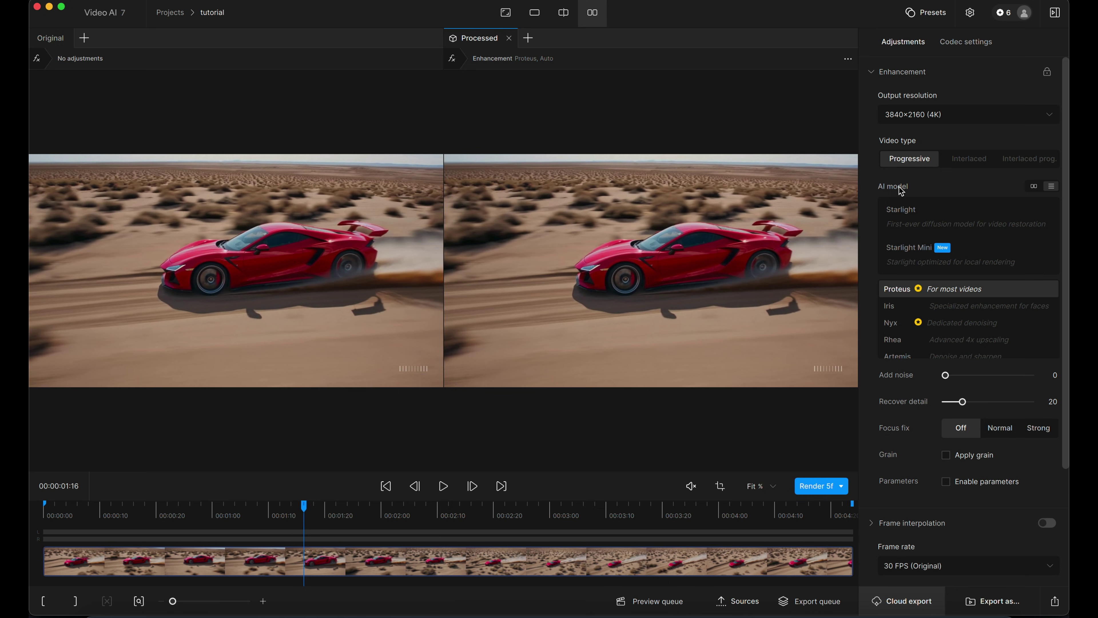
mouse_move(900, 187)
- Zoom both previews to 100% and pan to the car's front wheel and fender
left_click(772, 486)
left_click(766, 526)
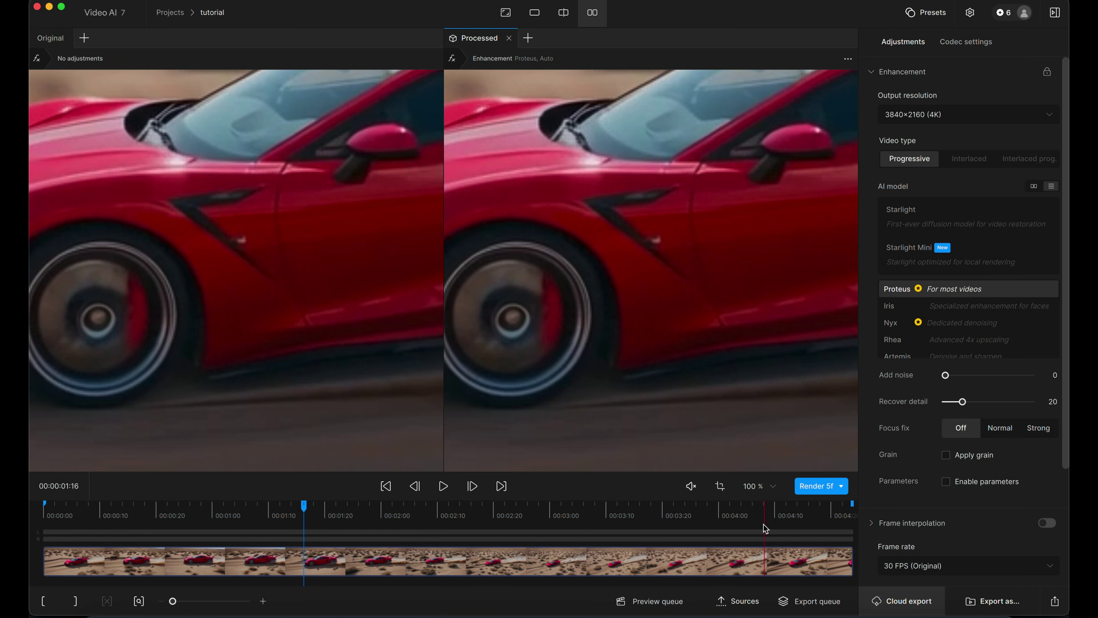
left_click_drag(799, 263, 785, 330)
left_click_drag(623, 337, 692, 316)
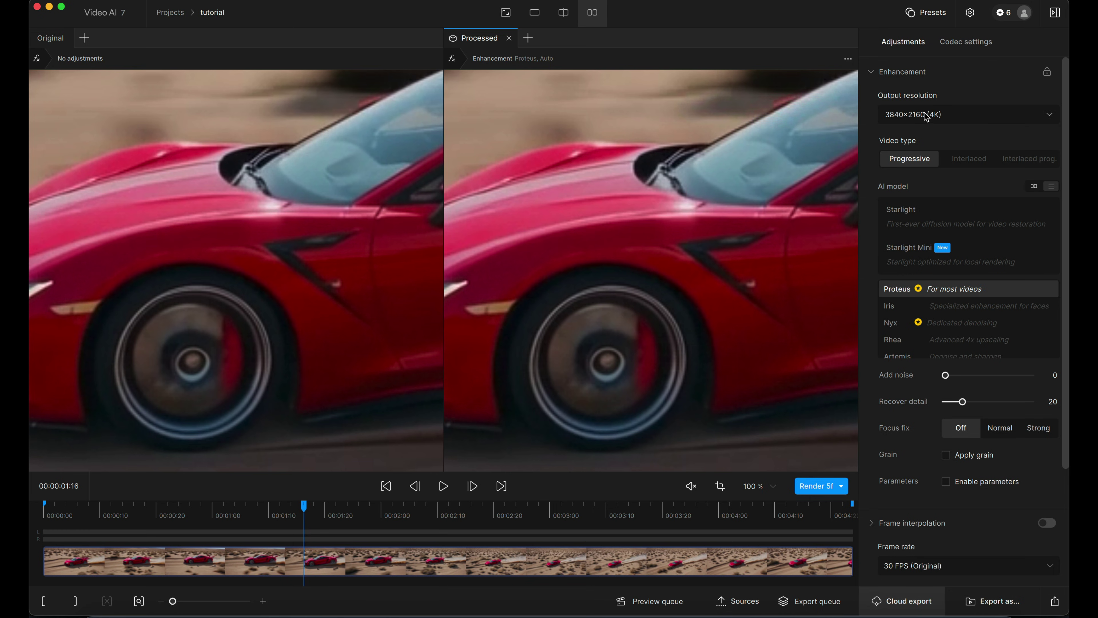
left_click_drag(659, 229, 716, 210)
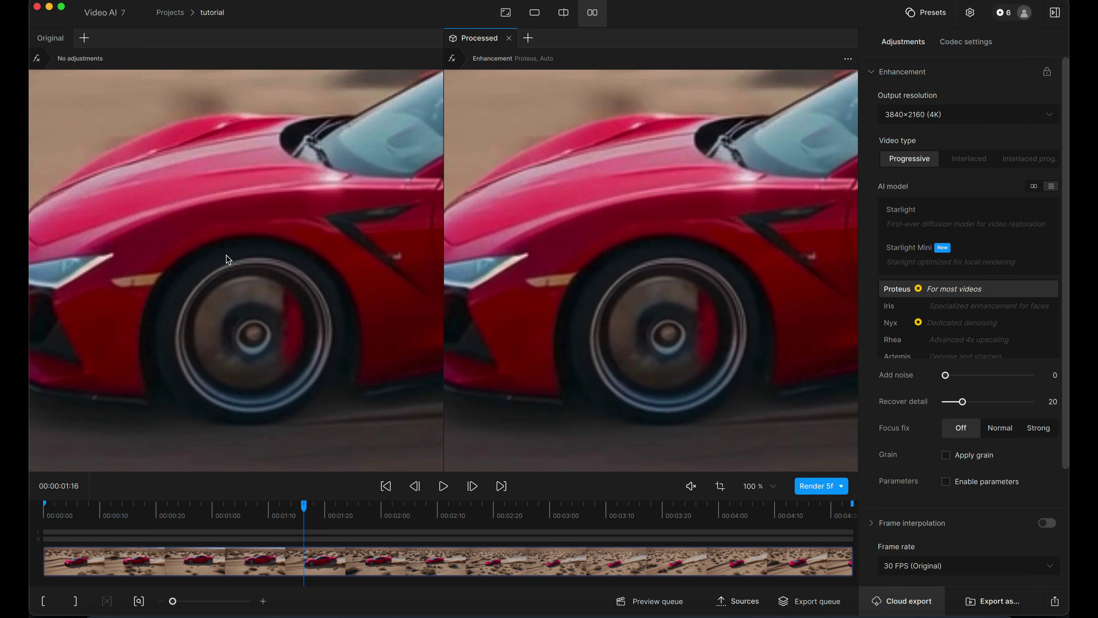
left_click(817, 488)
left_click(818, 486)
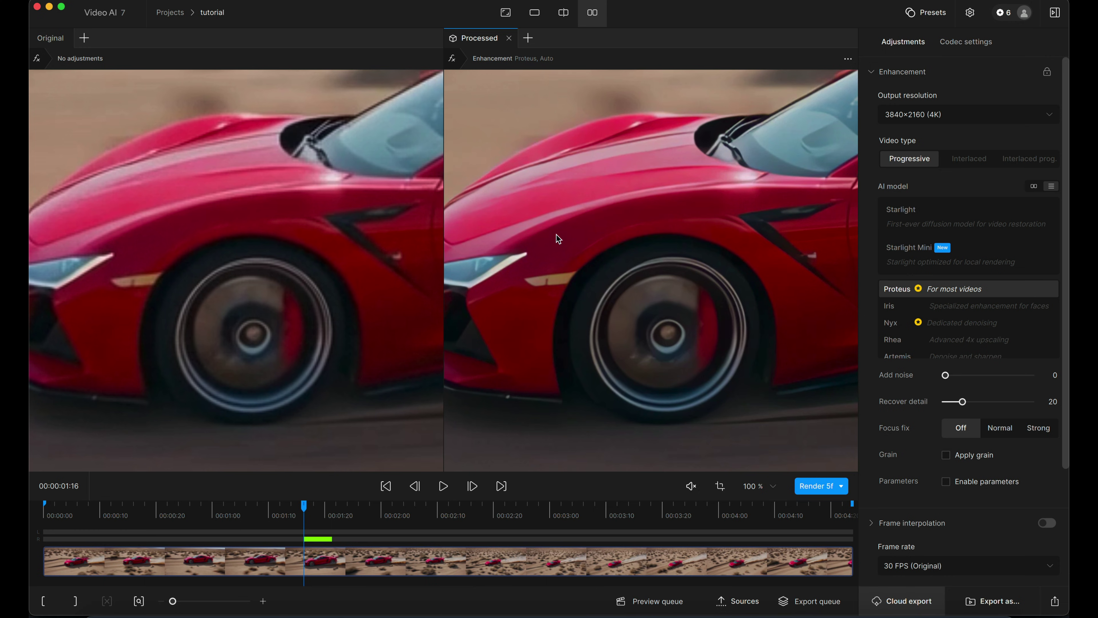
left_click_drag(558, 238, 642, 256)
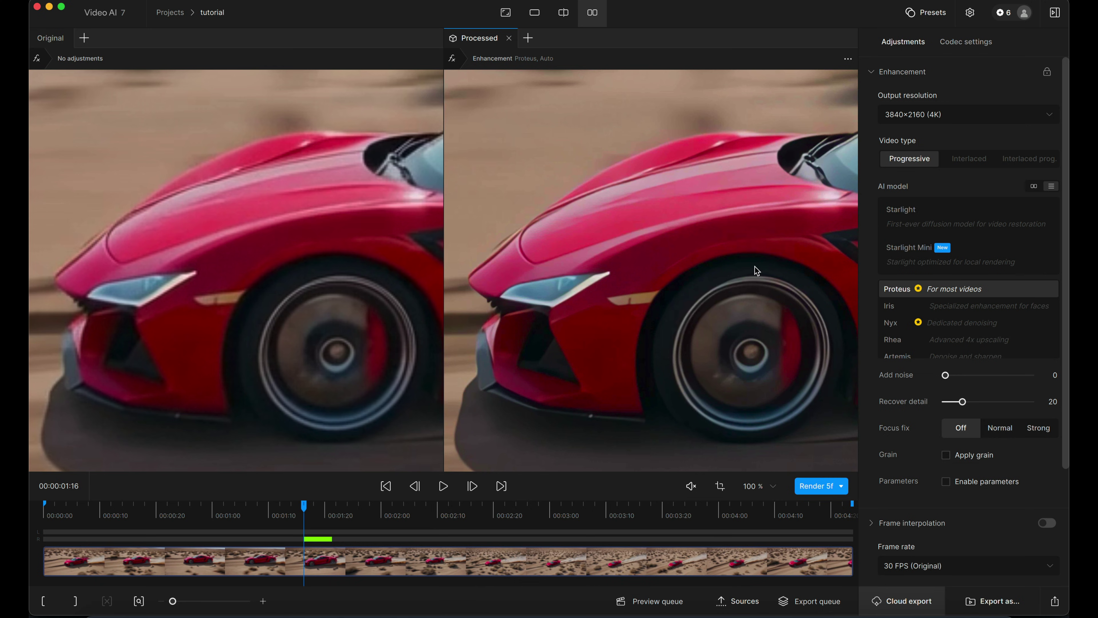
left_click_drag(757, 271, 728, 253)
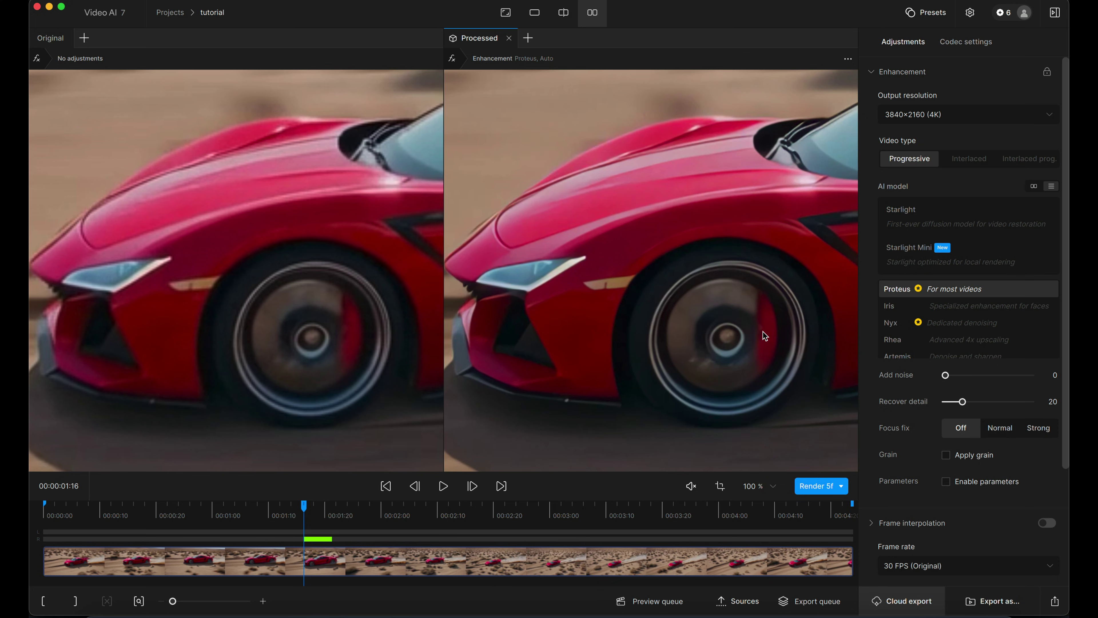
left_click_drag(746, 241, 465, 238)
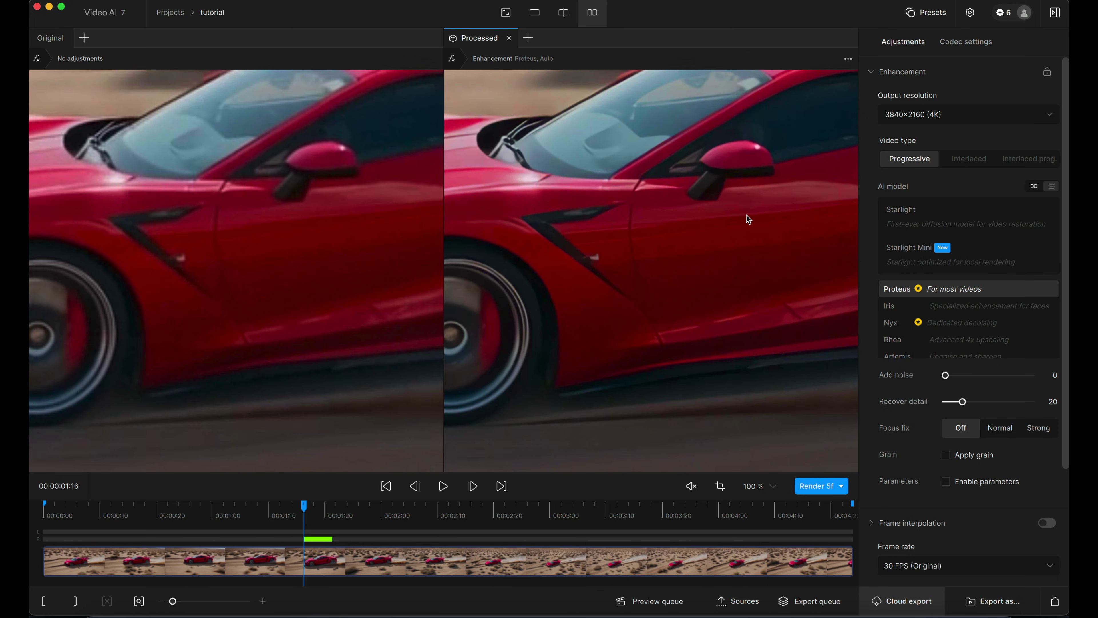
left_click_drag(784, 201, 711, 270)
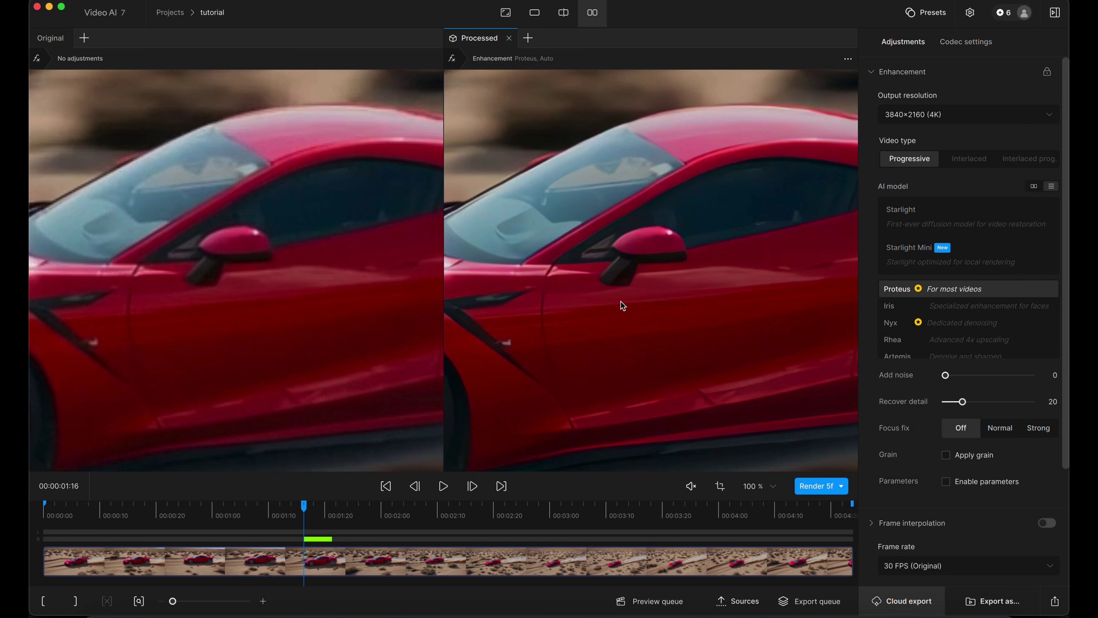
left_click_drag(623, 305, 799, 280)
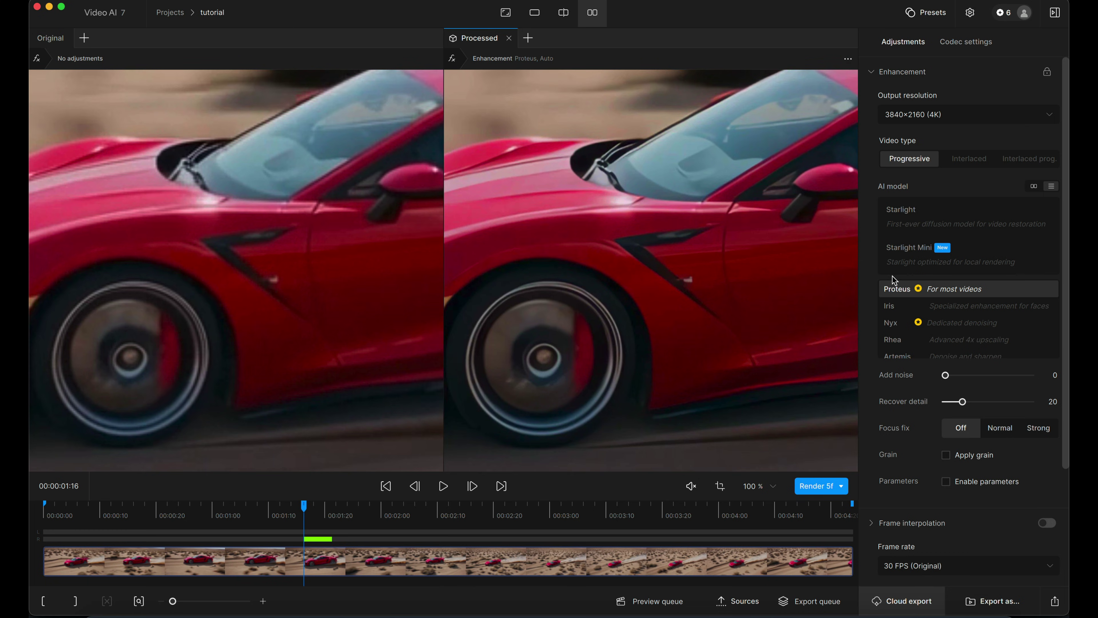
- Tick Apply grain in the Adjustments panel, giving grain amount 5 and size 2
scroll(994, 353, "down", 2)
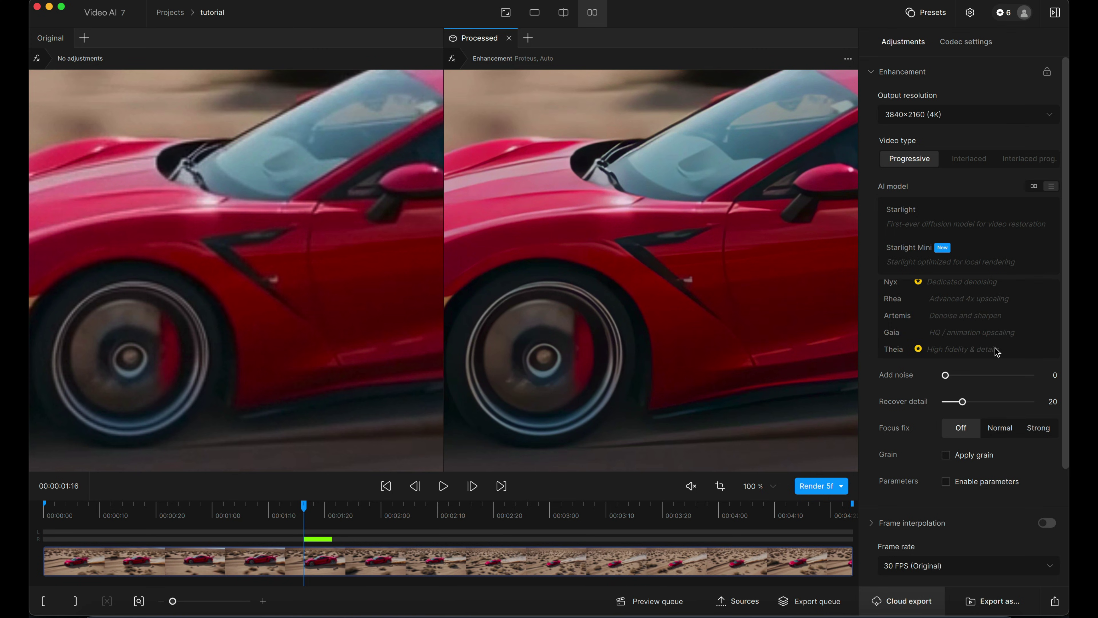
scroll(994, 352, "down", 5)
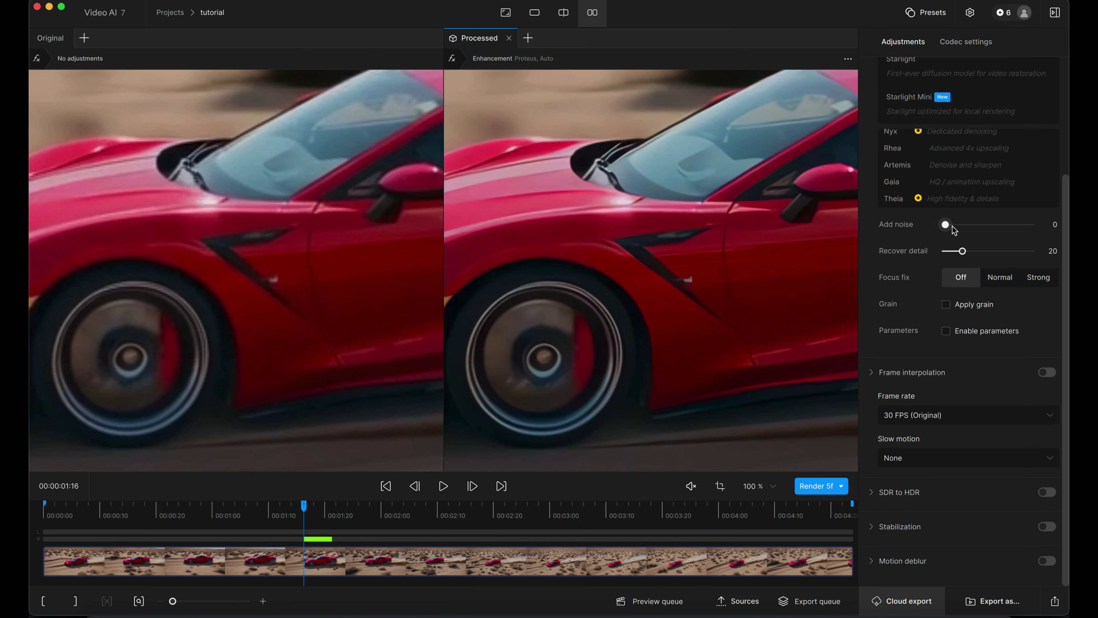
mouse_move(897, 227)
mouse_move(921, 254)
left_click(945, 307)
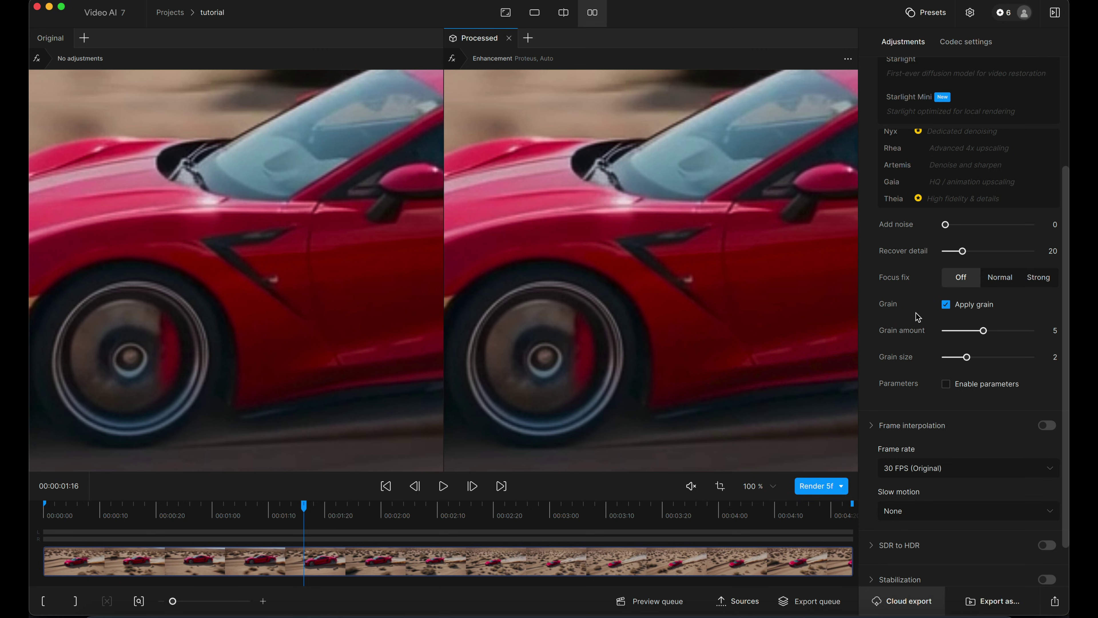
- Drag the grain amount down to 3 and render a 5-frame preview
left_click_drag(983, 334, 960, 340)
left_click_drag(954, 331, 961, 331)
left_click(811, 488)
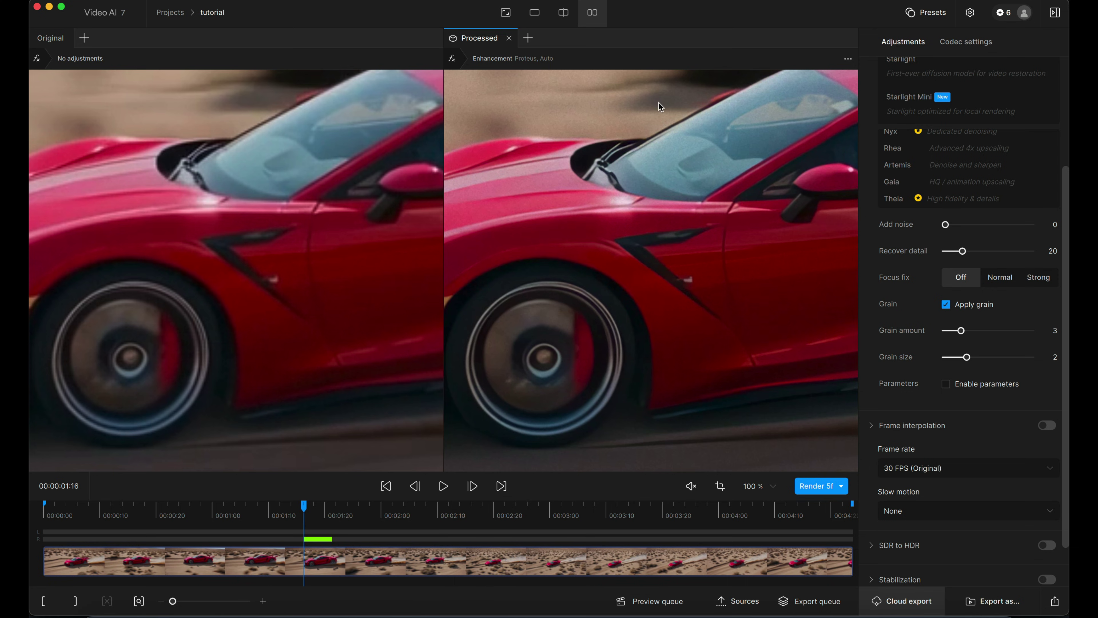
- Switch to Single view and pan across the desert and the car's front, side and wheel
left_click(535, 14)
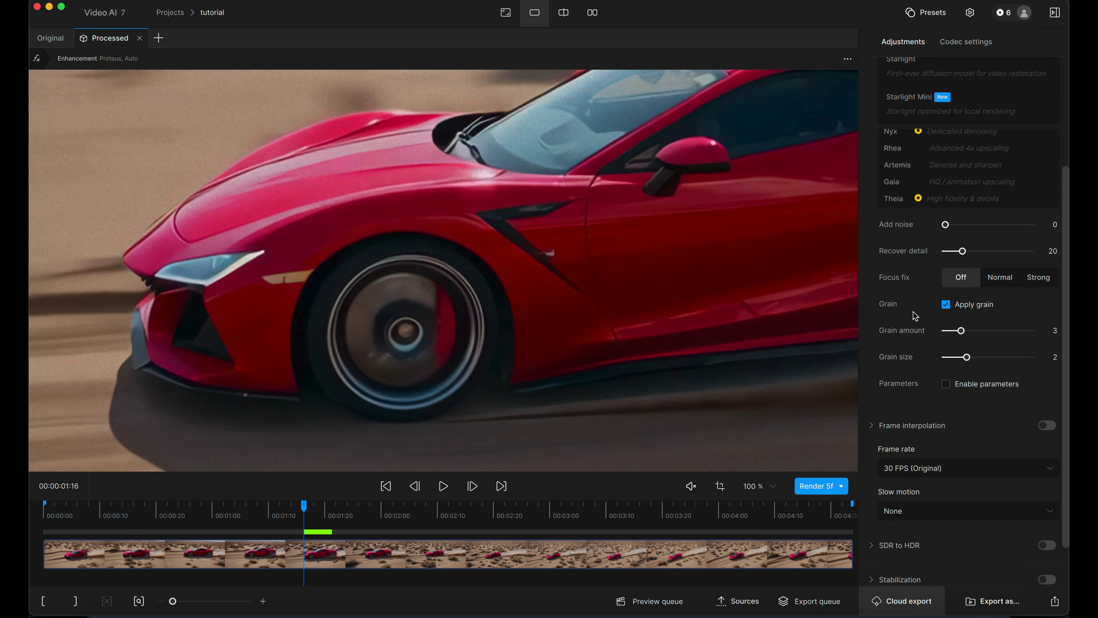
left_click_drag(141, 123, 412, 336)
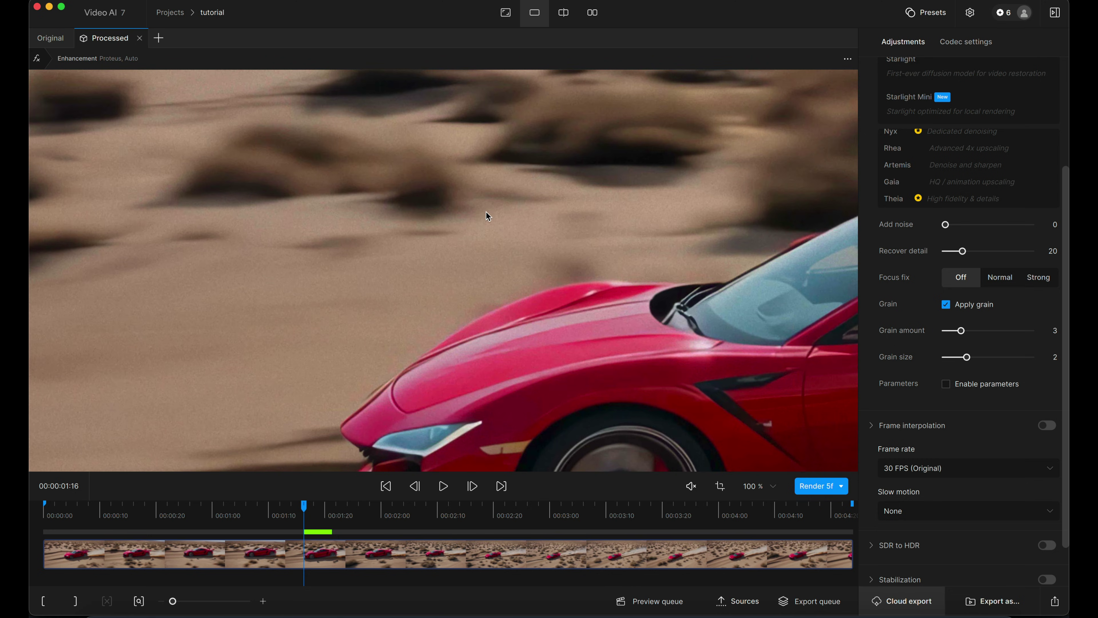
left_click_drag(714, 320, 330, 173)
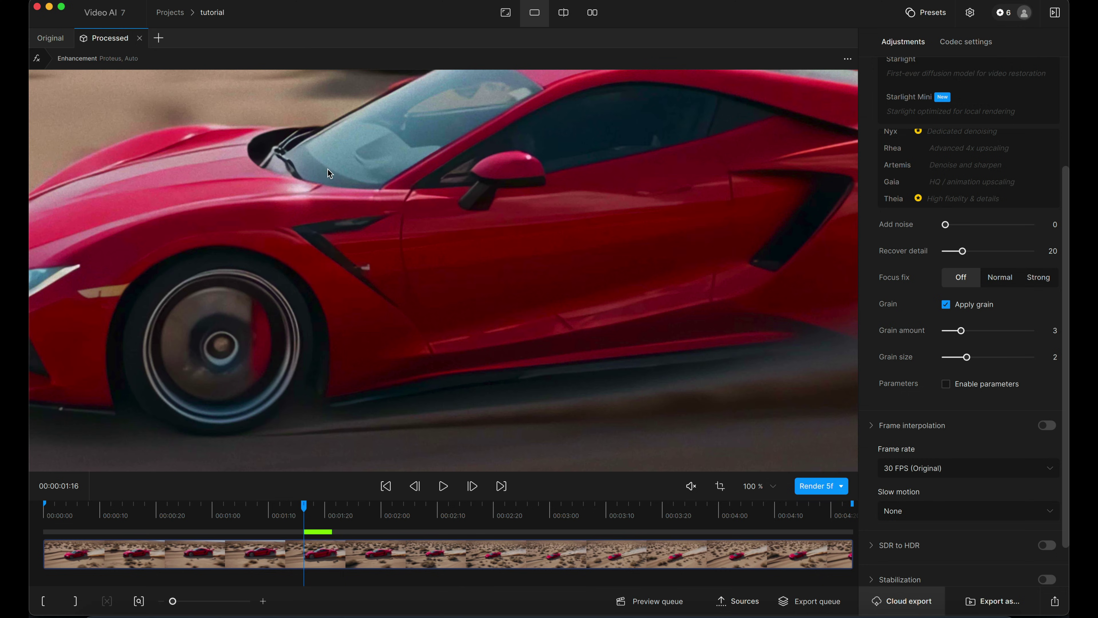
left_click_drag(254, 286, 603, 270)
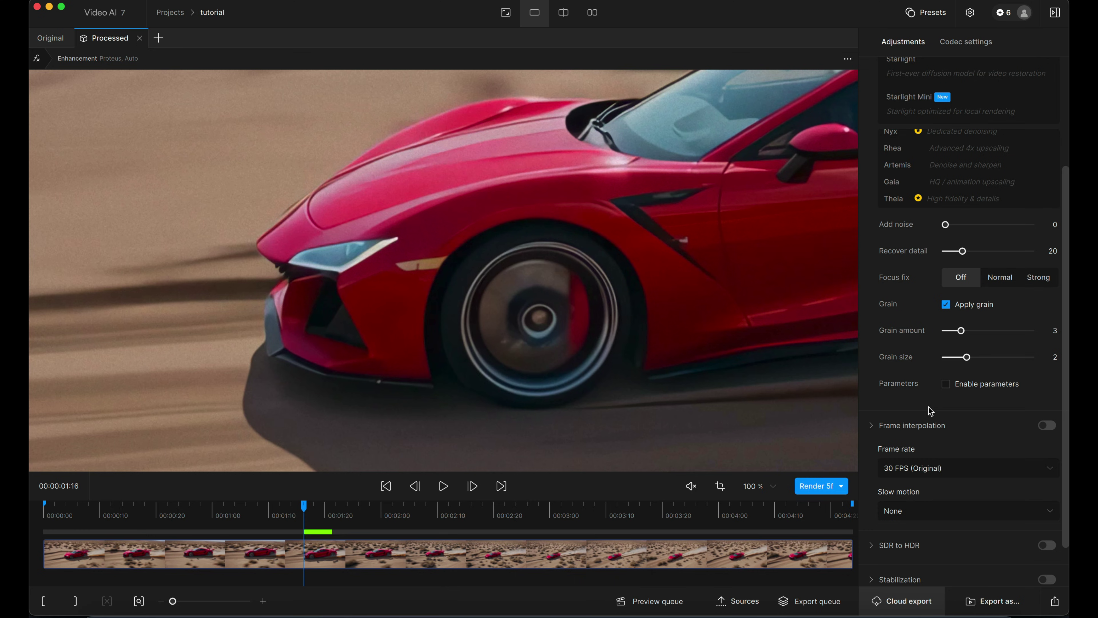
scroll(929, 411, "down", 3)
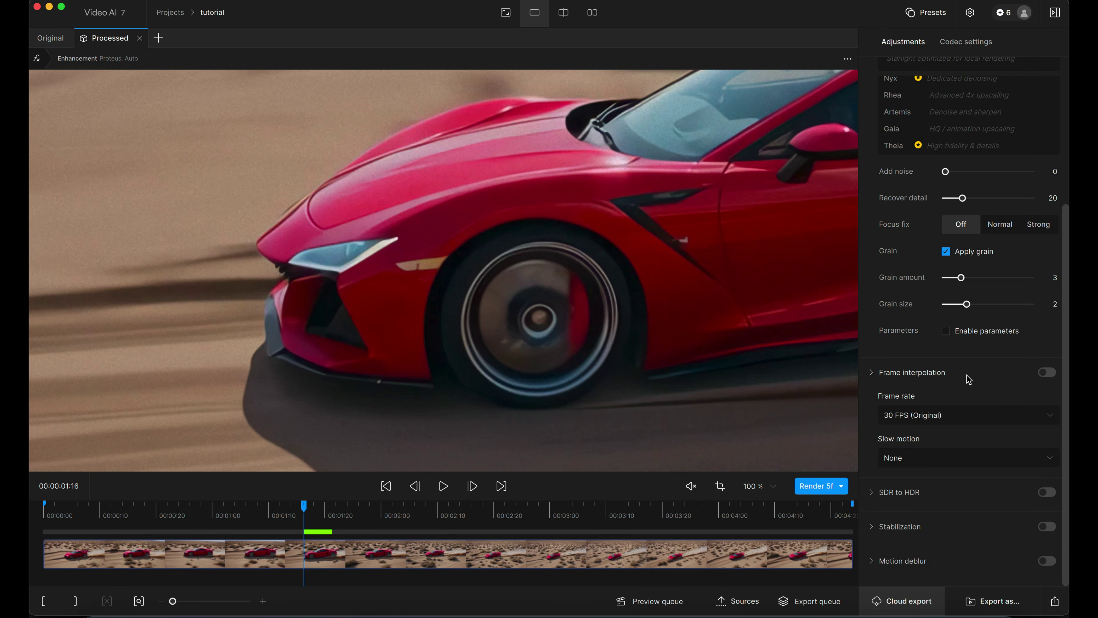
- Tick Enable parameters under Proteus, showing compression, detail, sharpen, noise and dehalo at 0
left_click(949, 333)
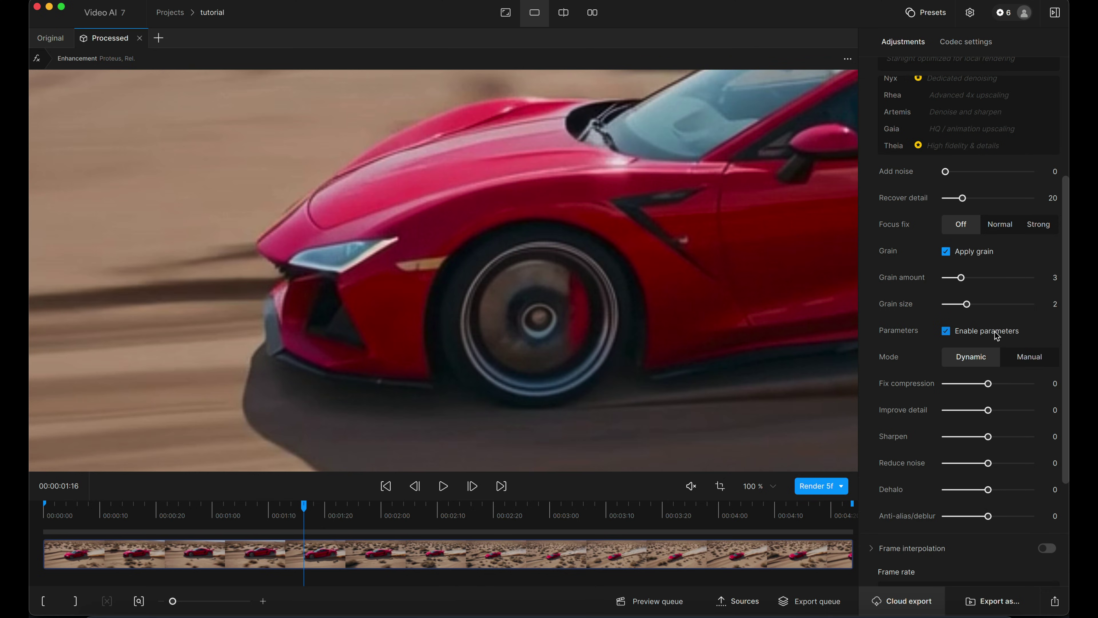
scroll(997, 335, "down", 4)
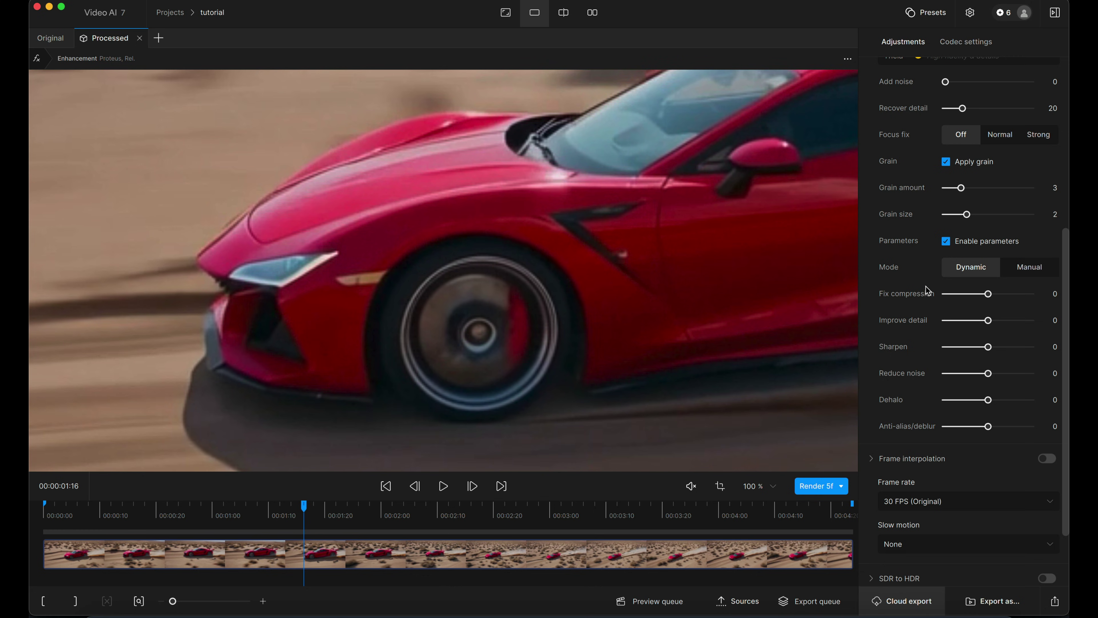
mouse_move(927, 295)
- Toggle the parameter mode to Manual and back to Dynamic, then render a 5-frame preview
left_click(1030, 273)
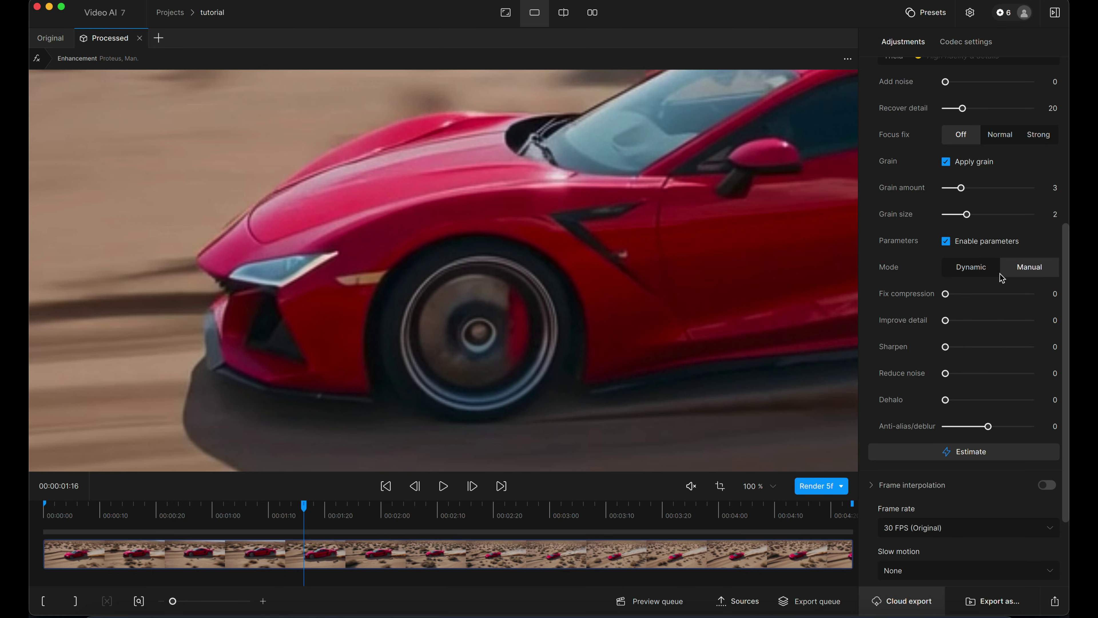
left_click(979, 276)
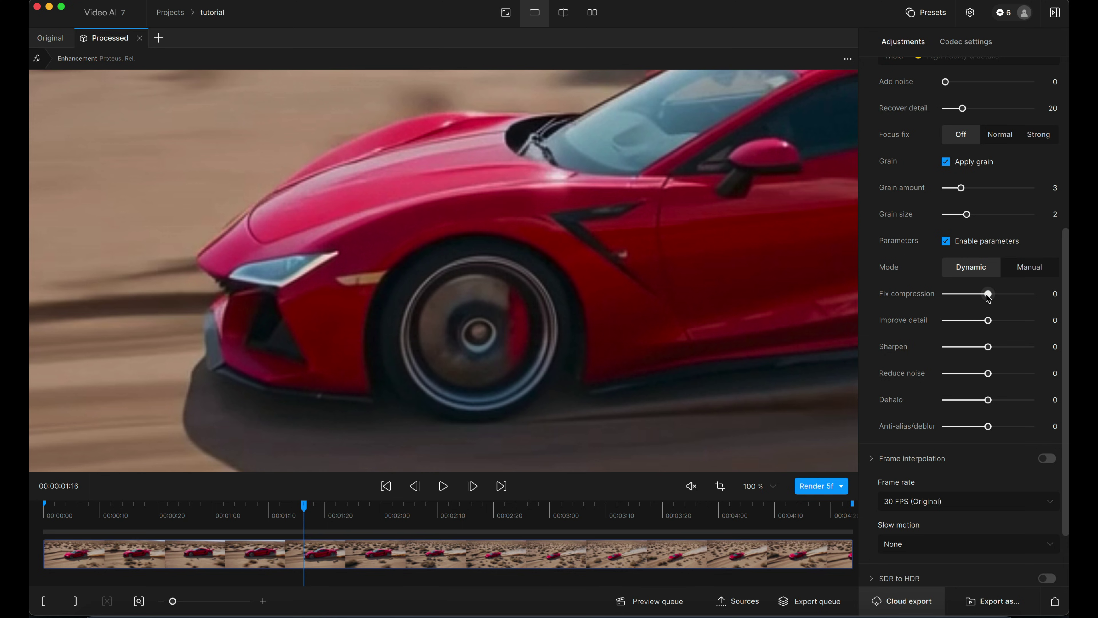
left_click(816, 488)
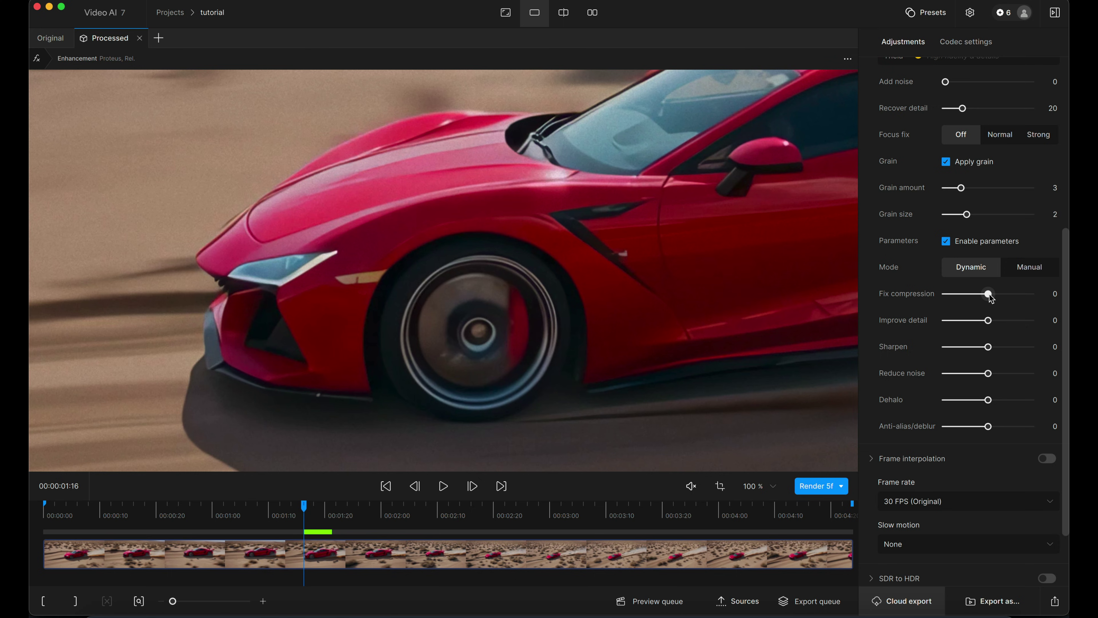
- Raise Fix compression to 5, Improve detail and Sharpen to 20, then render a 5-frame preview
left_click_drag(989, 294, 997, 349)
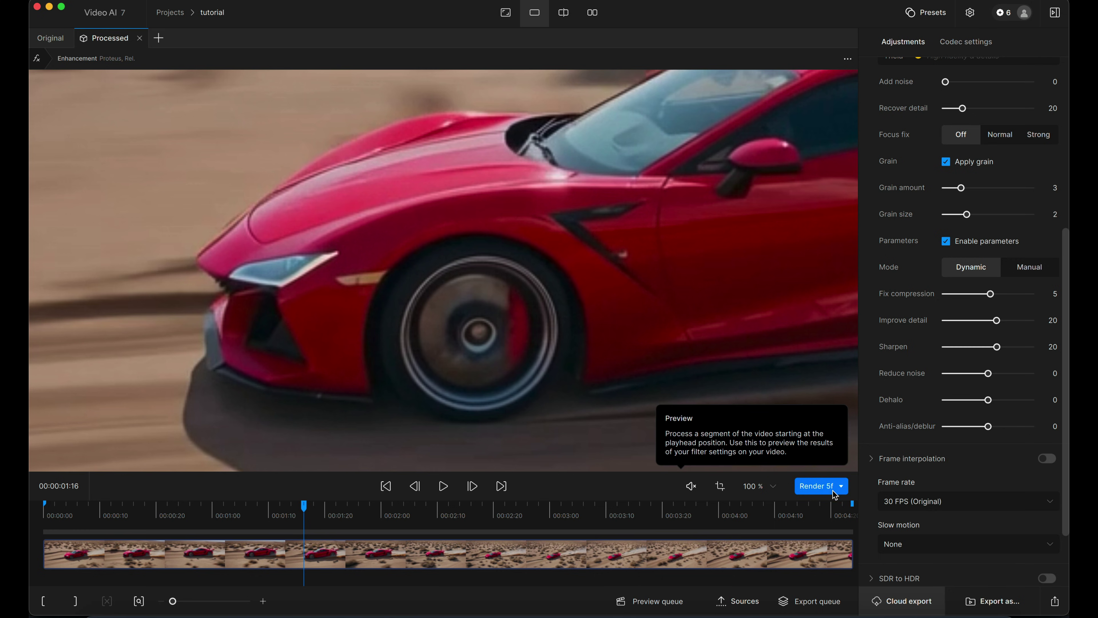
left_click(818, 486)
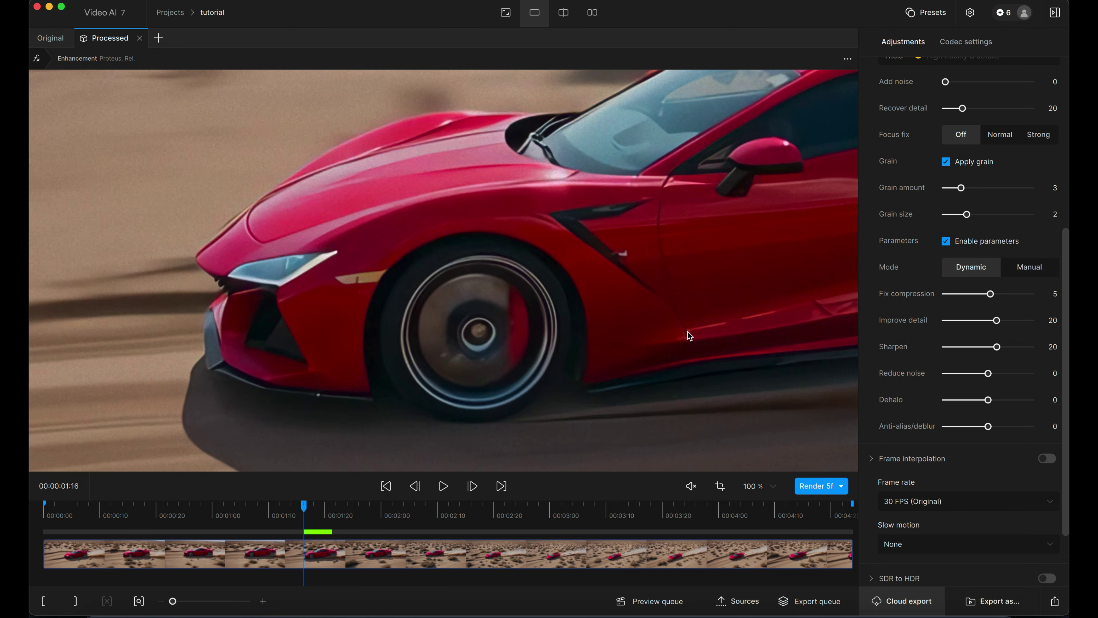
- Try the parameter mode as Manual, then leave it on Dynamic
left_click(1035, 268)
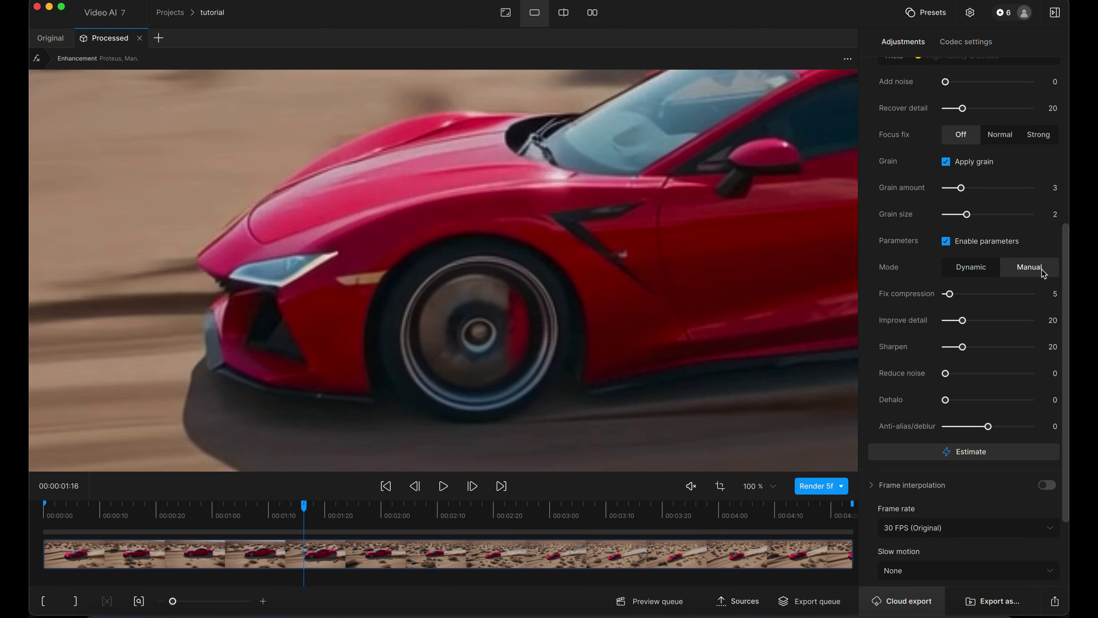
left_click(979, 270)
left_click(970, 271)
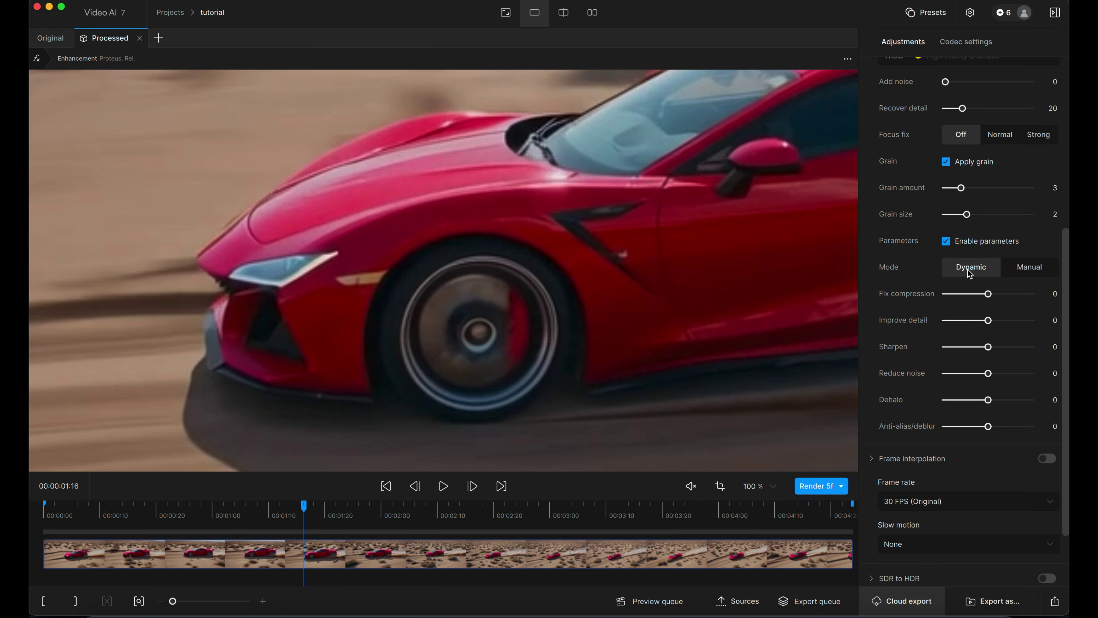
left_click(1019, 273)
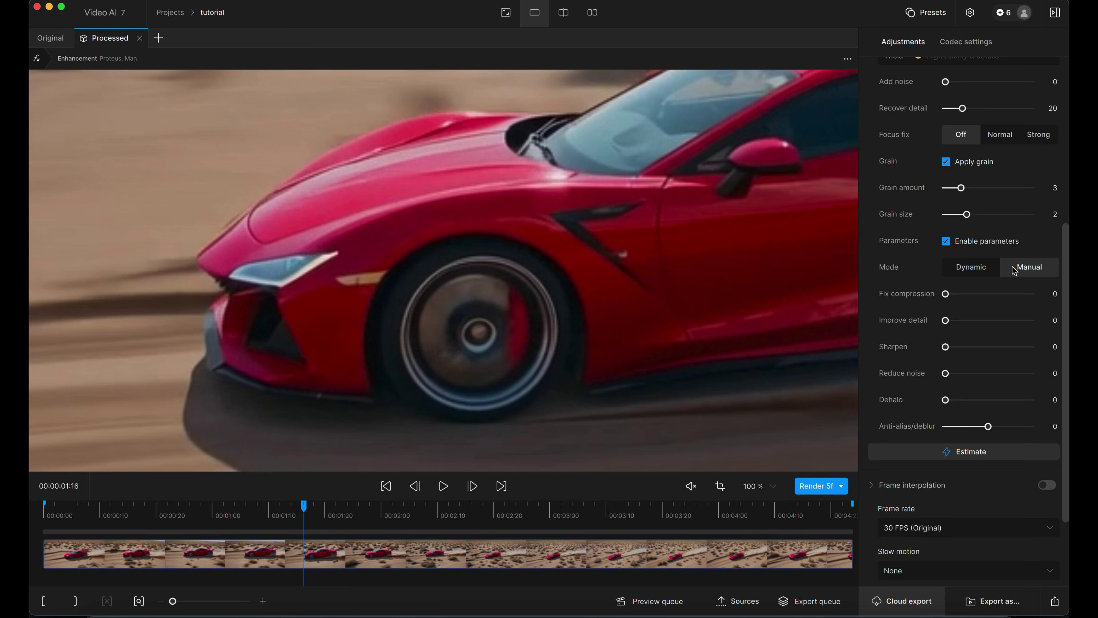
left_click(978, 271)
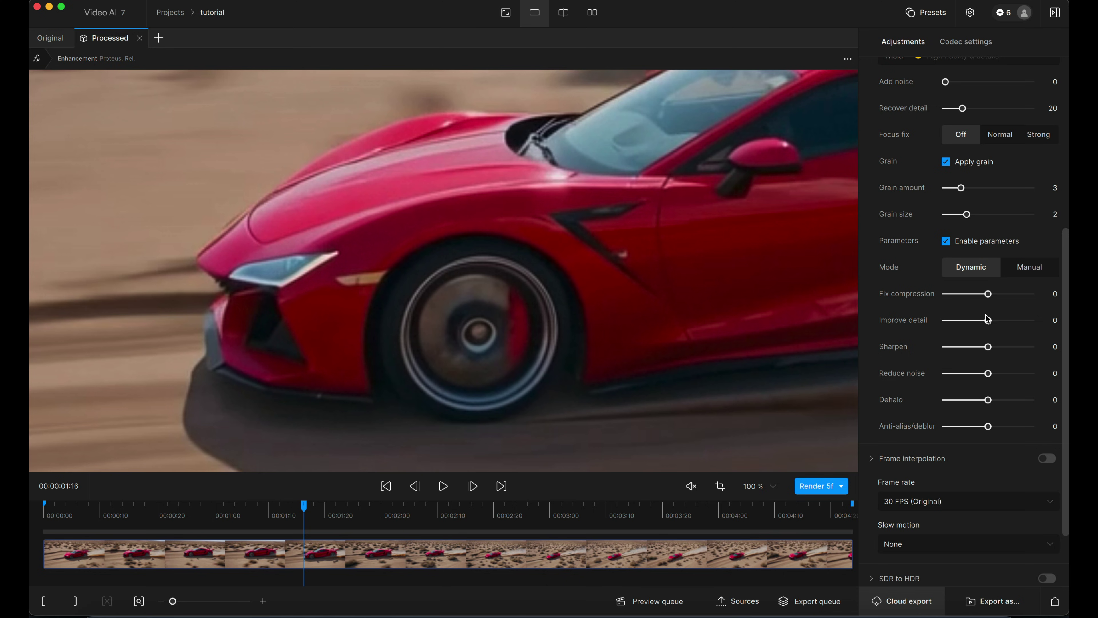
- Set Dynamic Improve detail to 20 and Fix compression to 5, keeping Sharpen at 20
left_click_drag(988, 320, 998, 347)
left_click_drag(988, 294, 990, 295)
scroll(914, 321, "down", 4)
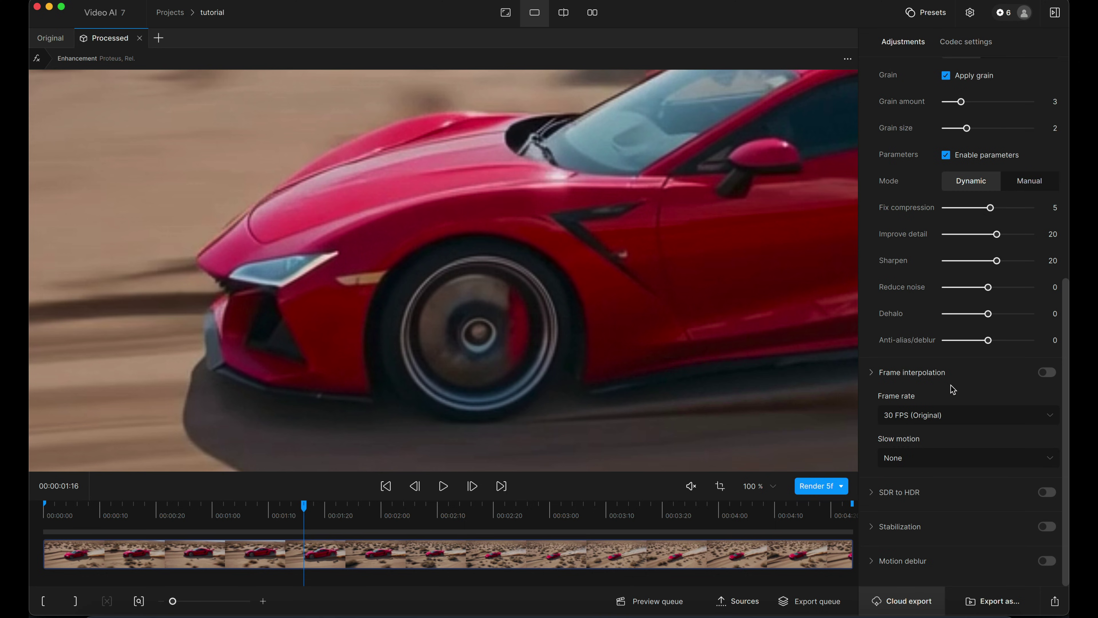
- Enable frame interpolation with the Apollo model, keeping the frame rate at 30 FPS (Original)
left_click(1046, 373)
left_click(1008, 418)
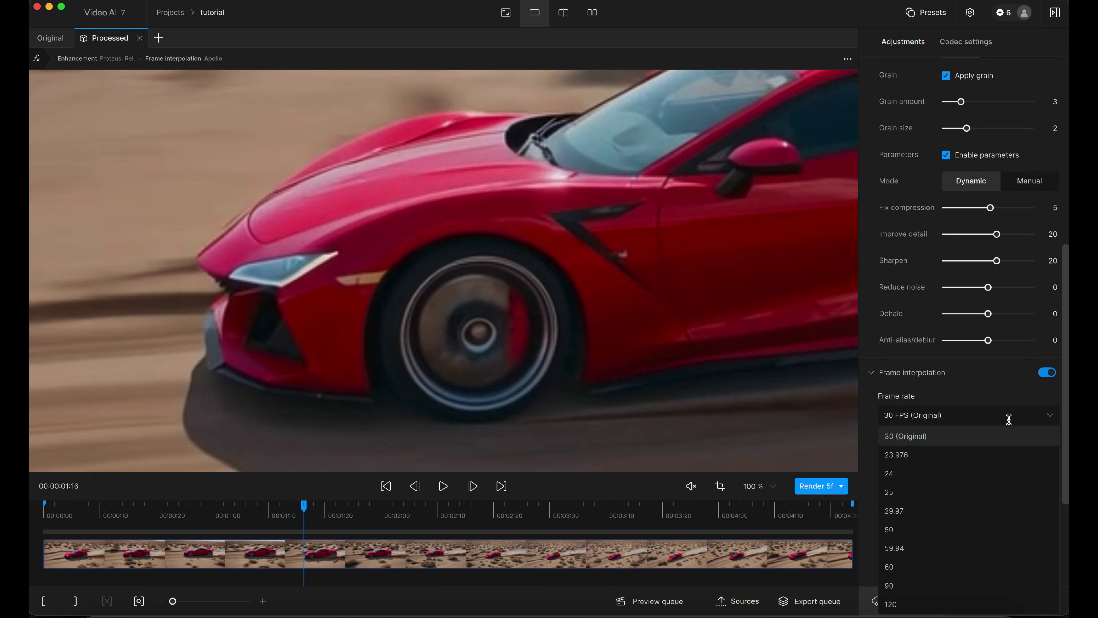
left_click(985, 391)
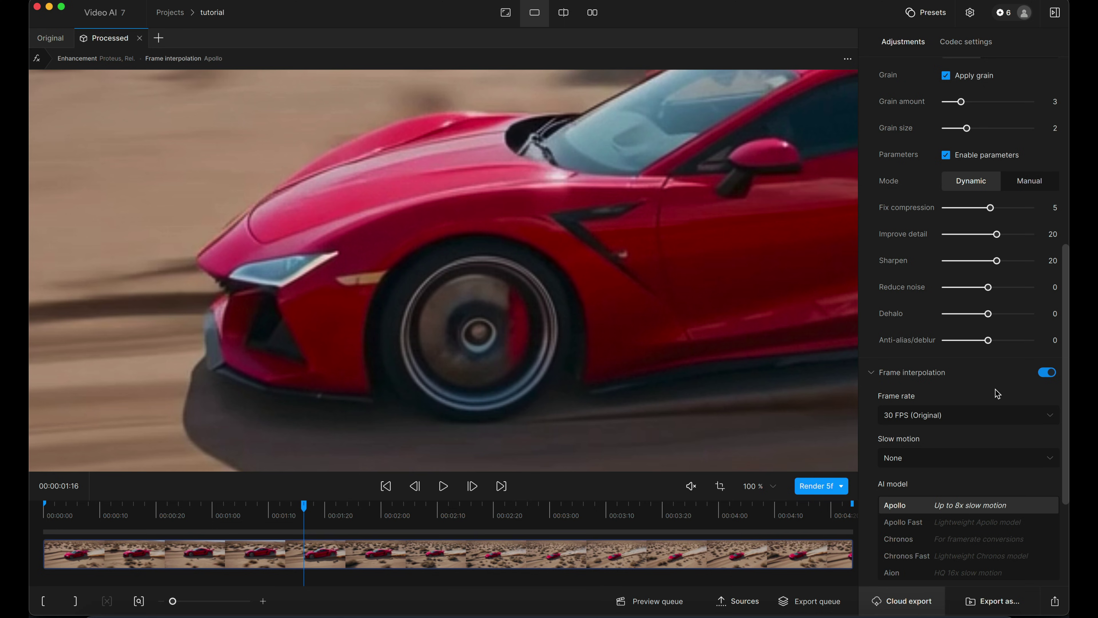
scroll(995, 433, "down", 4)
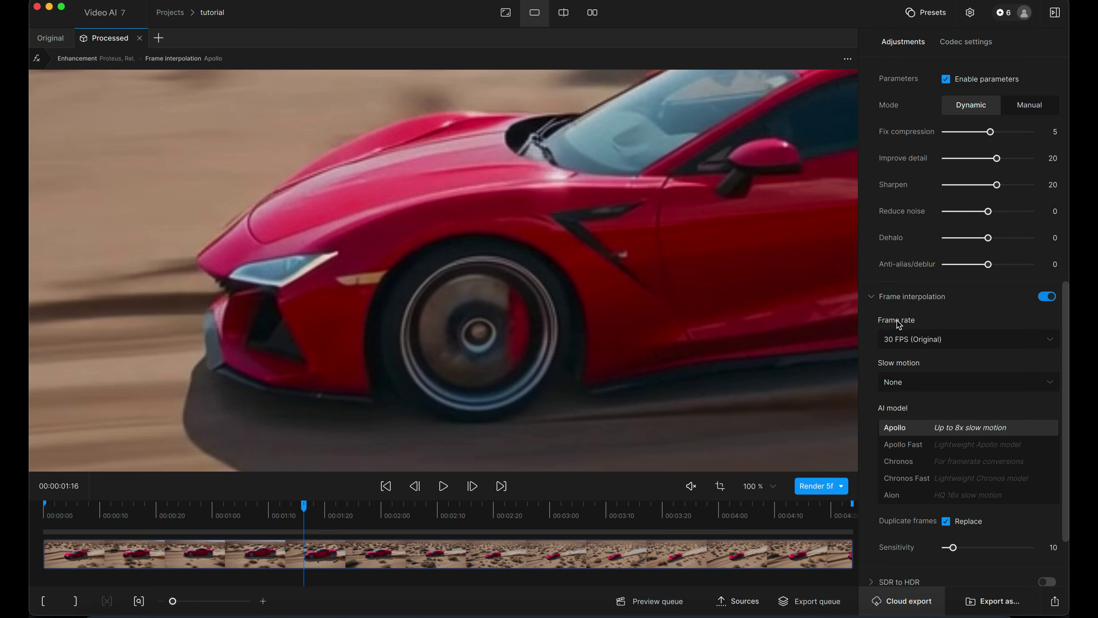
mouse_move(895, 311)
- Switch frame interpolation off, leaving only Proteus enhancement with grain in the Processed preview
left_click(1047, 297)
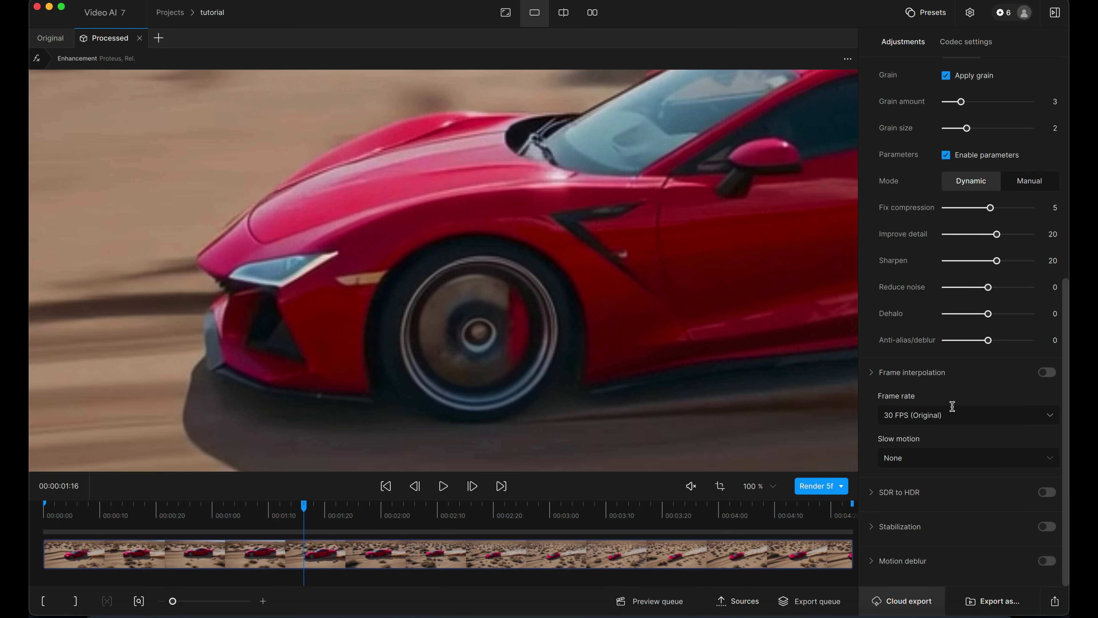
mouse_move(899, 501)
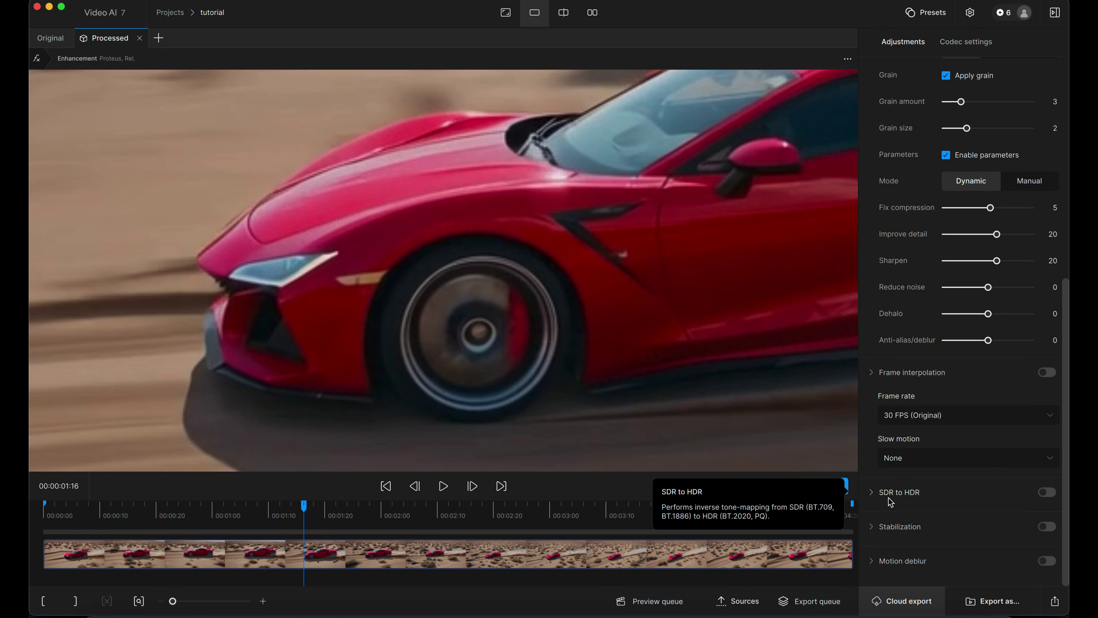